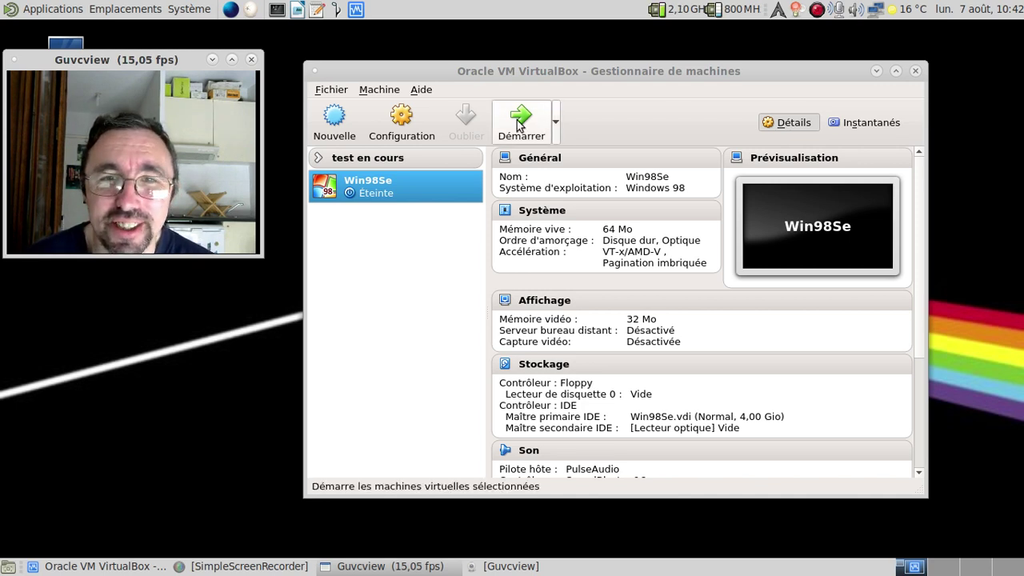
- Start the Win98Se virtual machine, display it in windowed mode and place its window clear of the webcam view
click(516, 120)
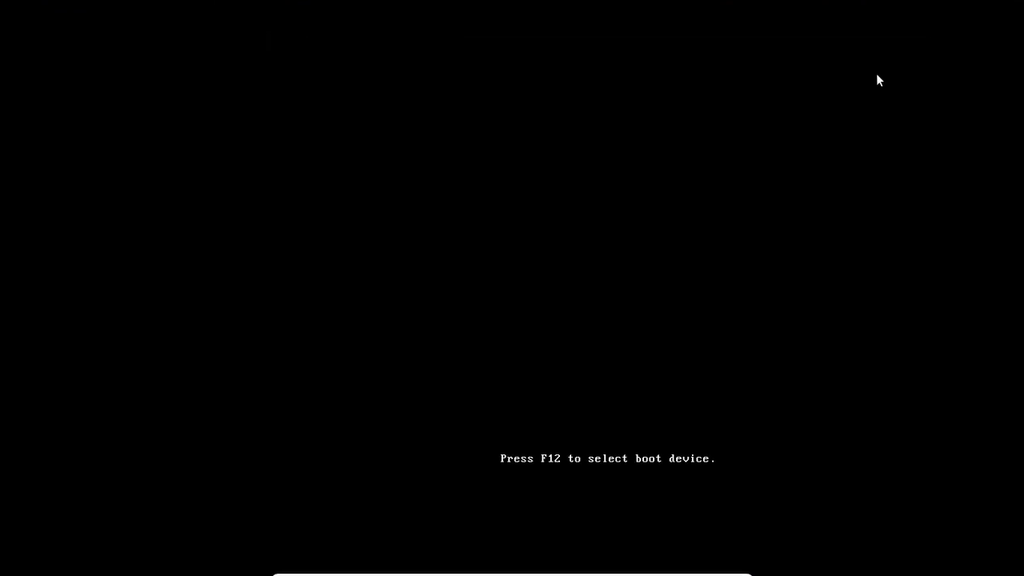
key(Control_R+f)
click(876, 71)
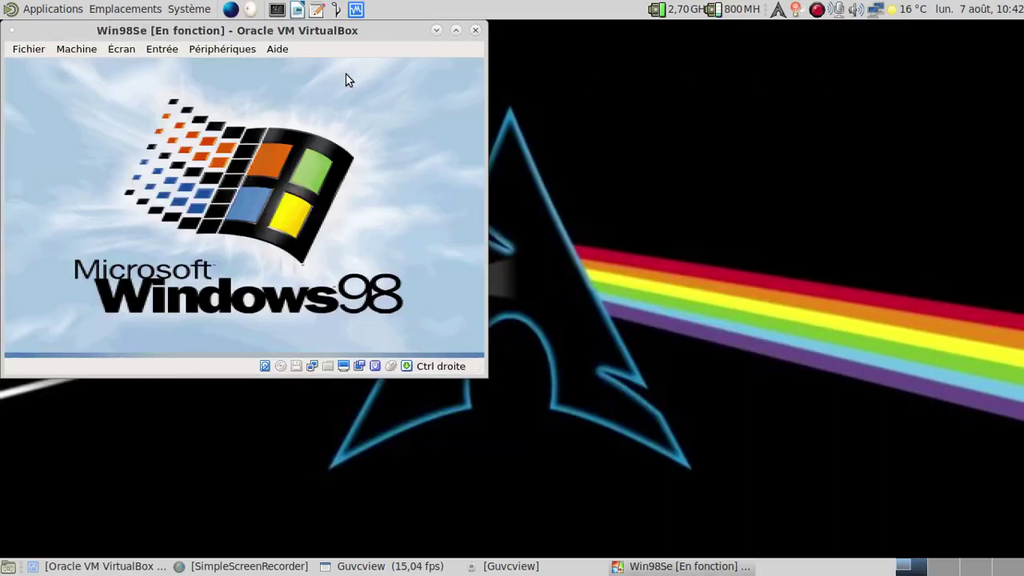
drag(308, 34, 608, 48)
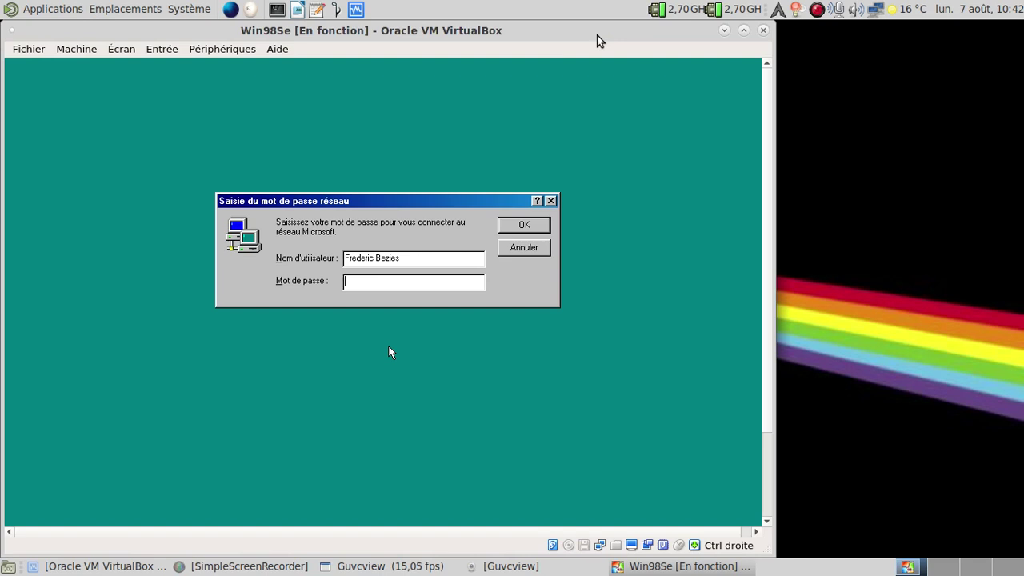
drag(494, 40, 700, 40)
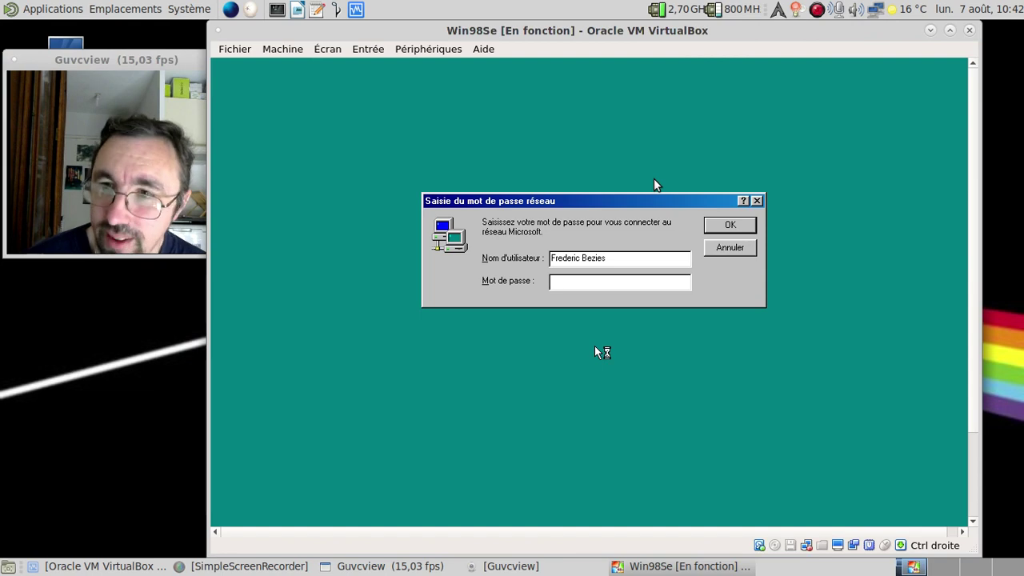
- Log on to the Microsoft network with the password left blank and close the Windows 98 welcome screen
key(Return)
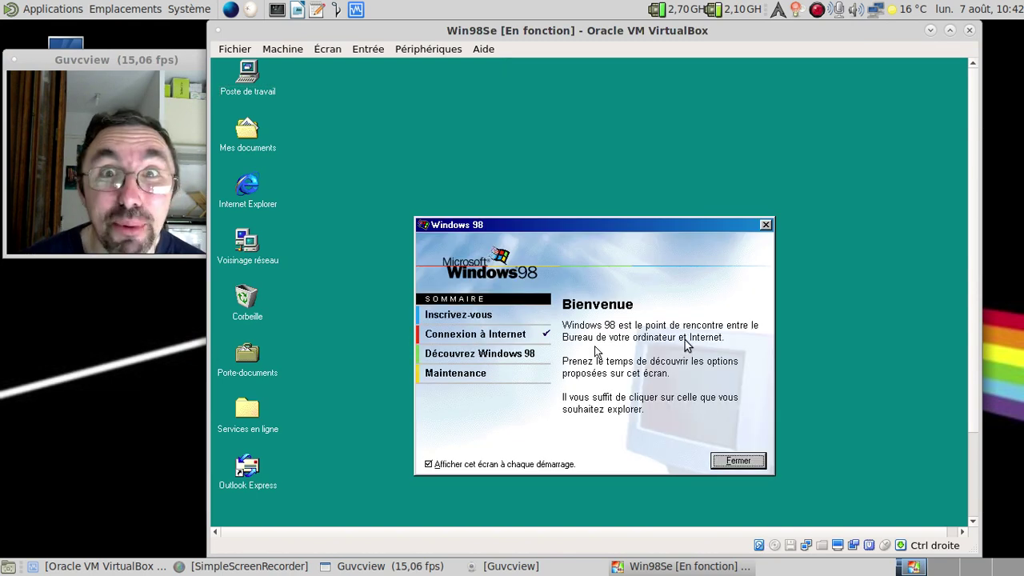
click(540, 465)
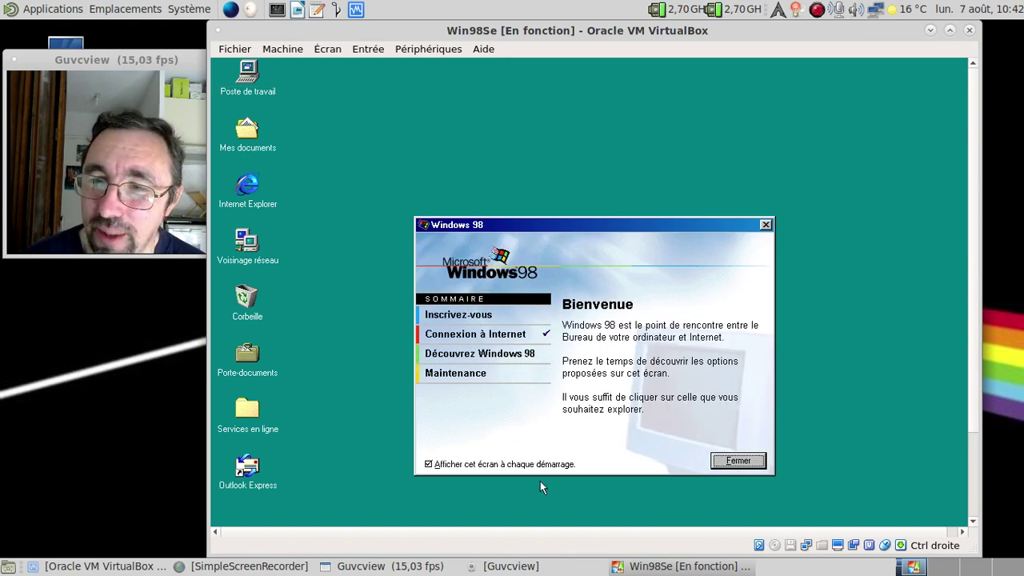
click(746, 457)
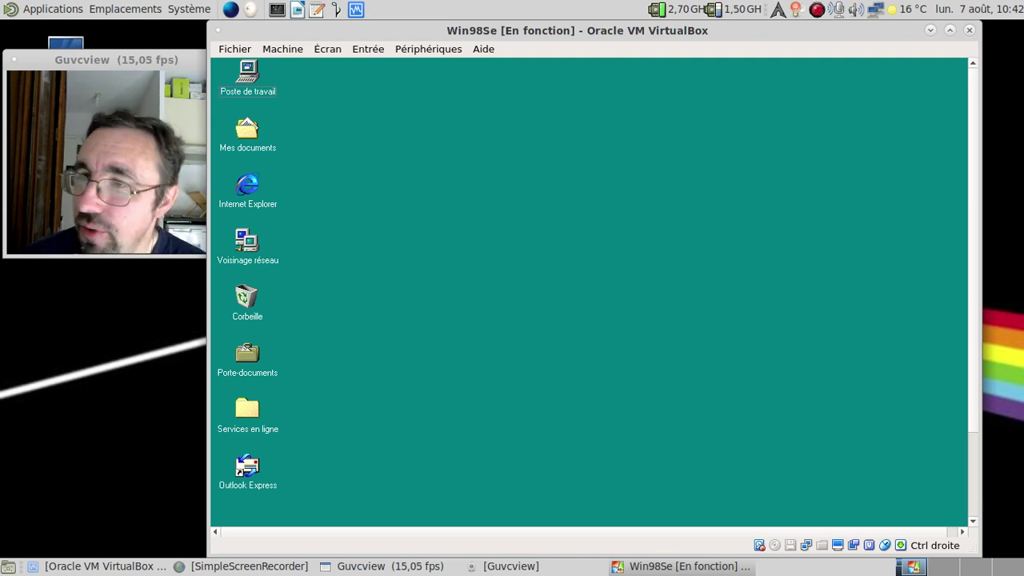
- Launch the Fa32-111 installer from the Mes documents folder and reposition its dialog so it is fully visible
double_click(248, 150)
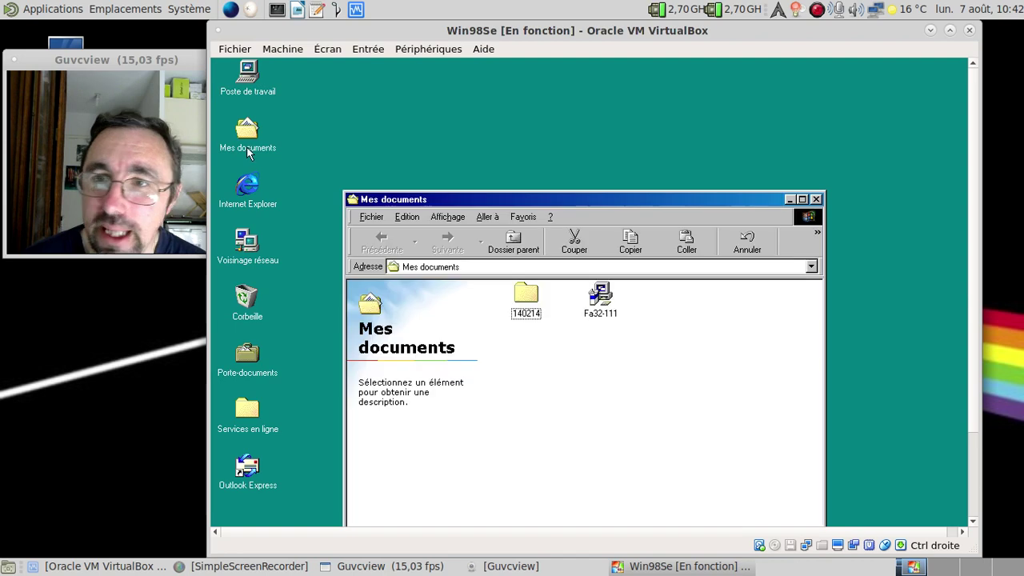
drag(617, 204, 615, 104)
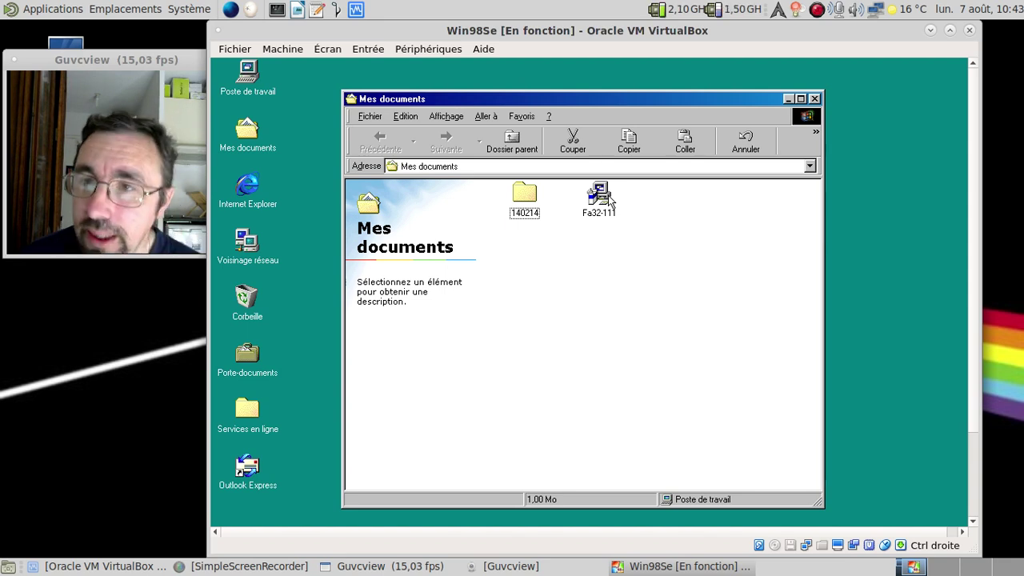
double_click(608, 196)
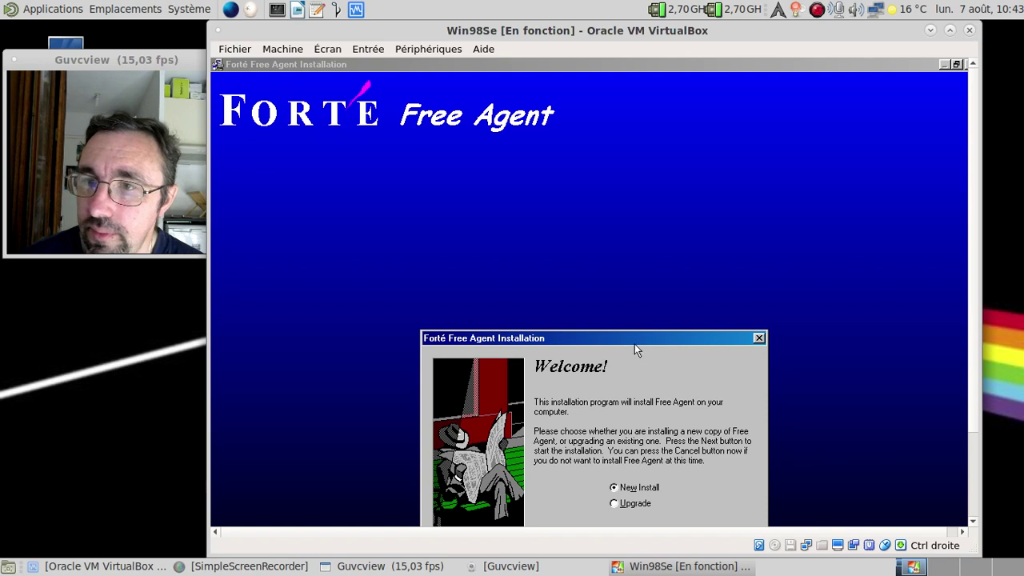
drag(632, 340, 629, 176)
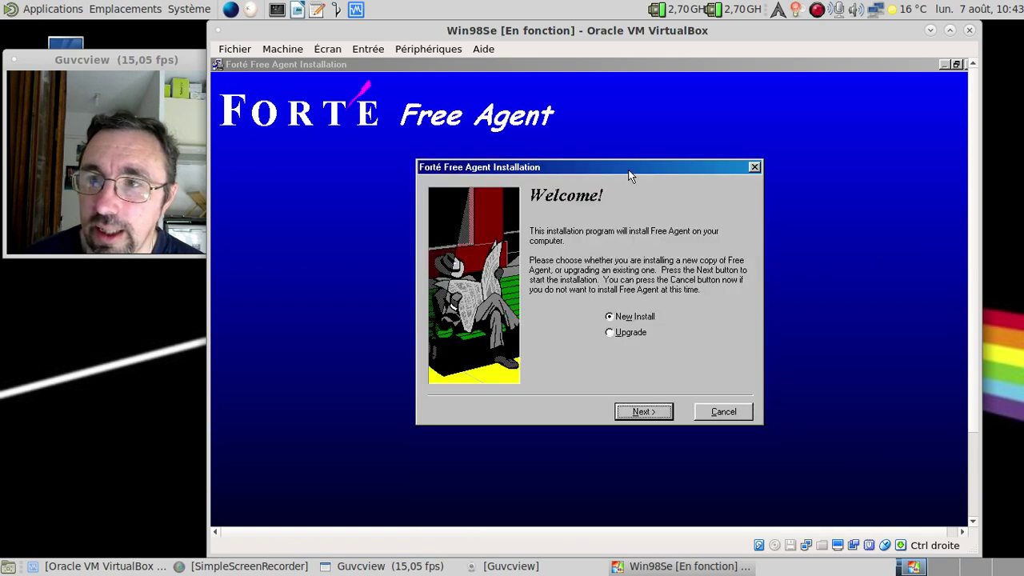
- Install Free Agent as a new copy in C:\Program Files\Agent with the Forté Agent Start menu folder, declining to run it immediately
click(644, 411)
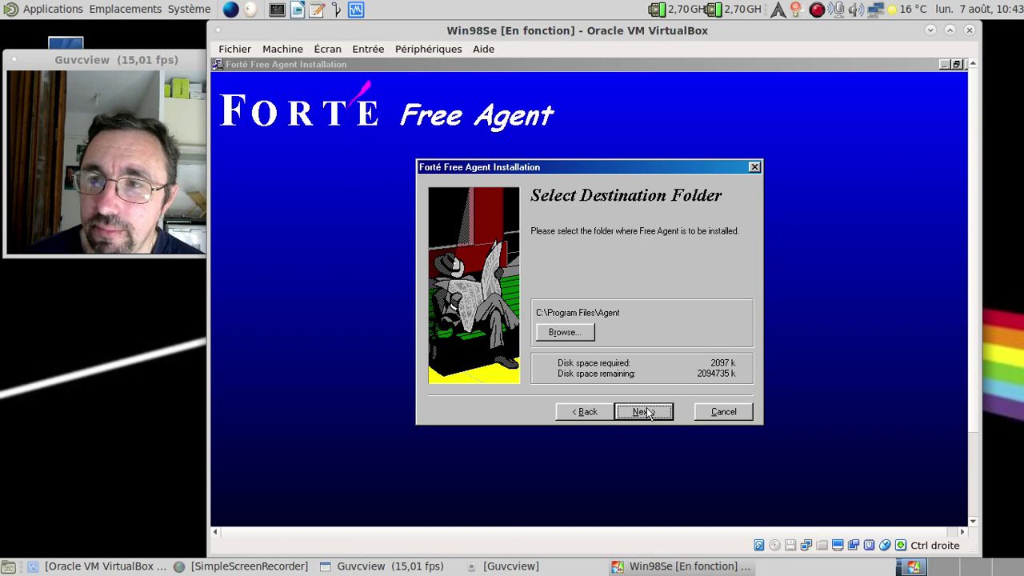
click(644, 411)
click(644, 412)
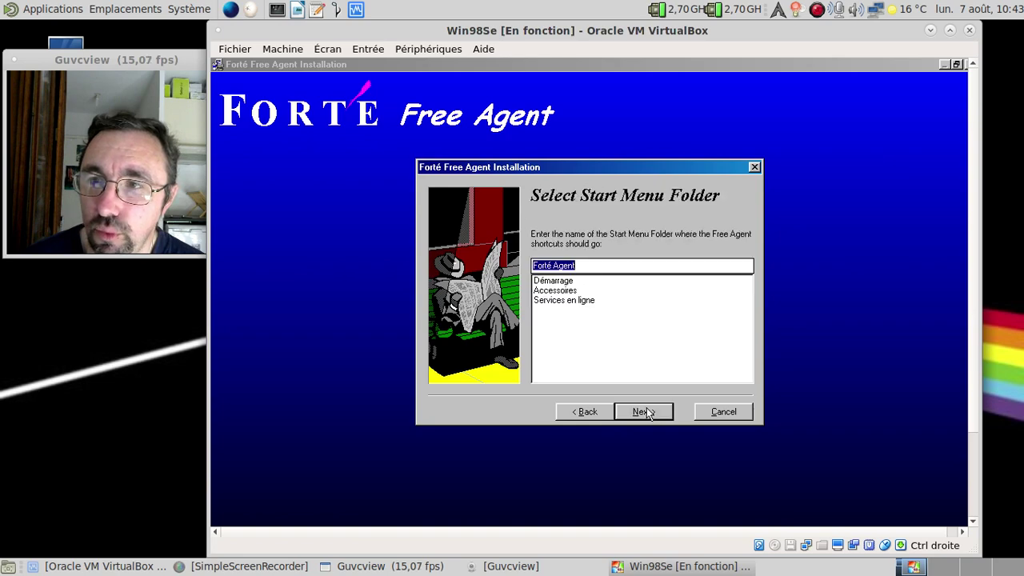
click(644, 412)
click(644, 411)
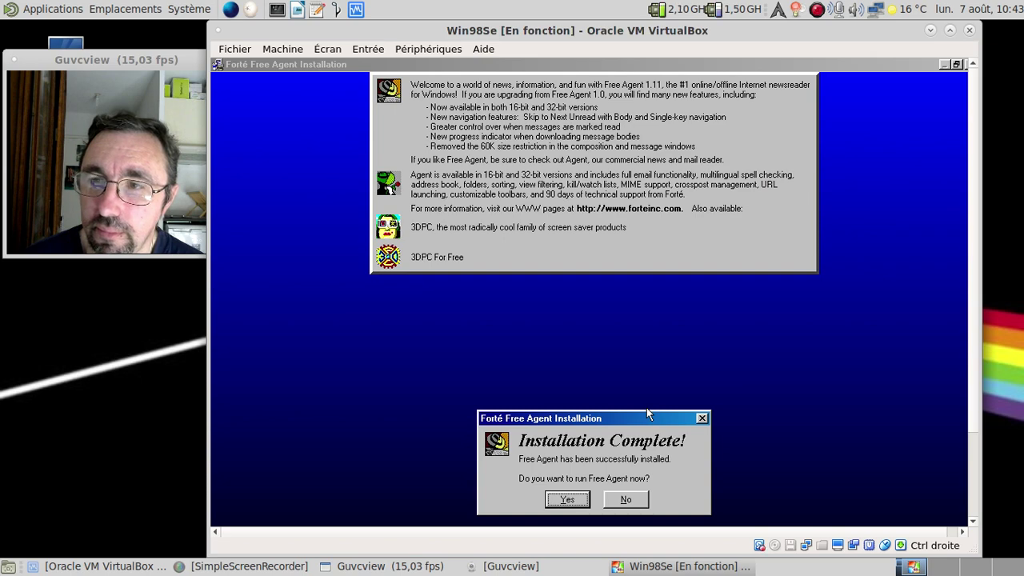
click(623, 500)
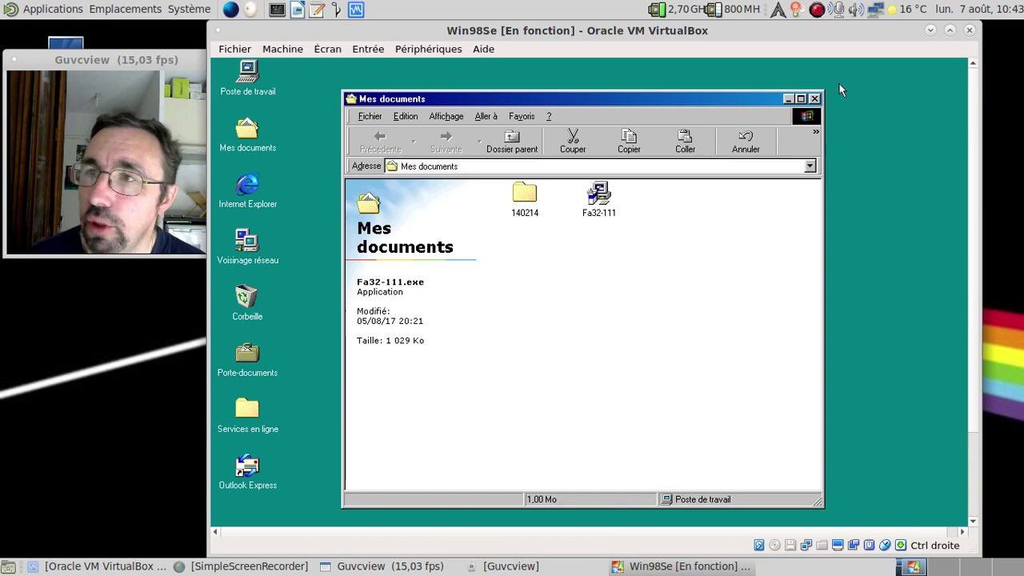
- Close the Mes documents window and show the virtual machine in full screen
click(815, 99)
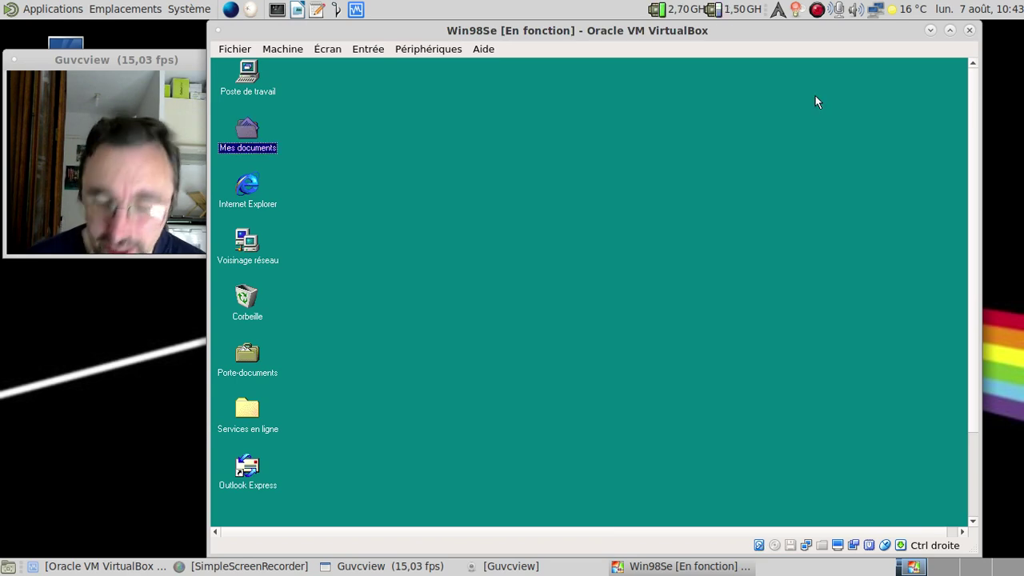
click(930, 29)
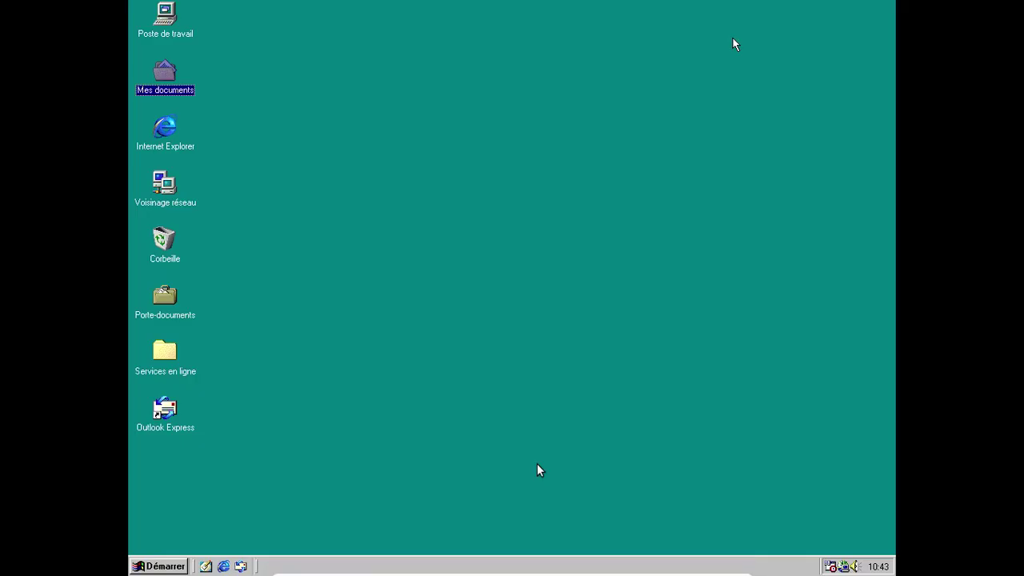
click(376, 567)
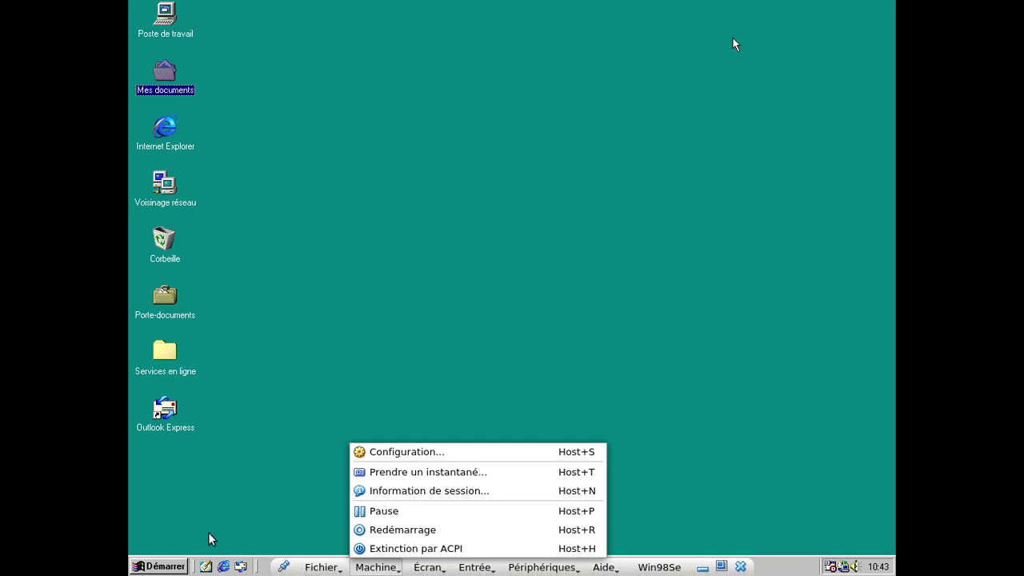
click(331, 436)
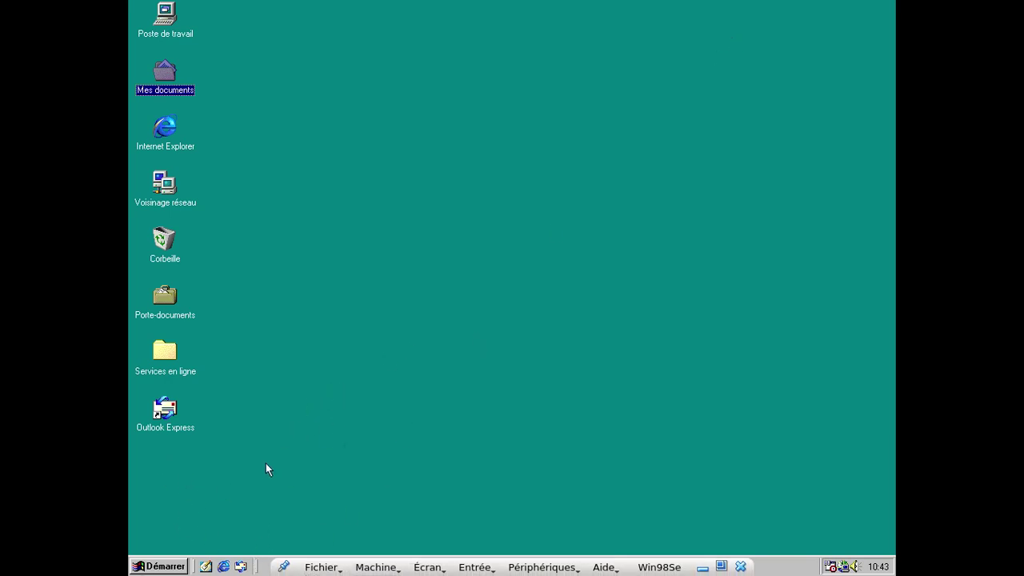
click(327, 498)
key(Control_R+f)
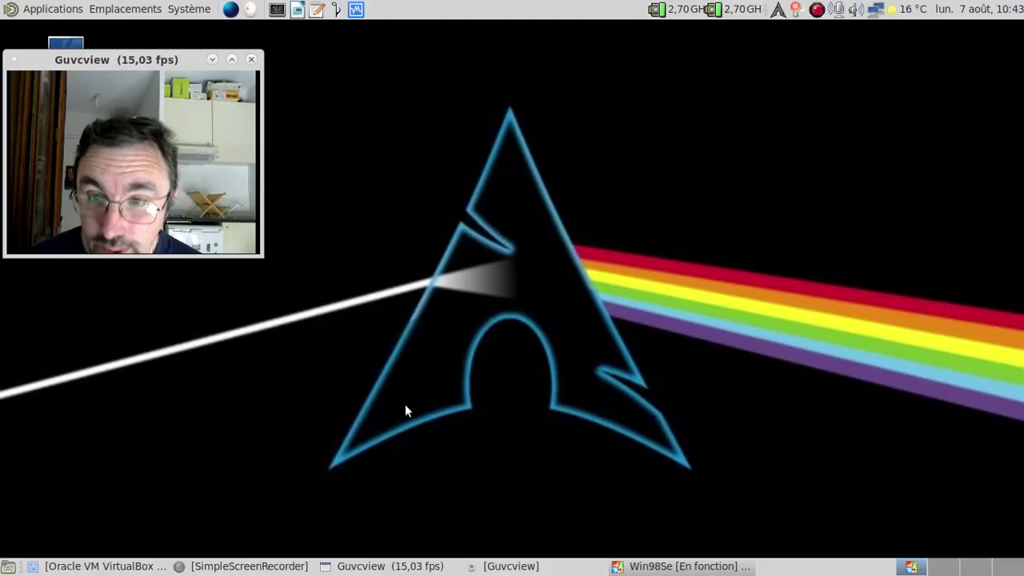
key(Control_R+f)
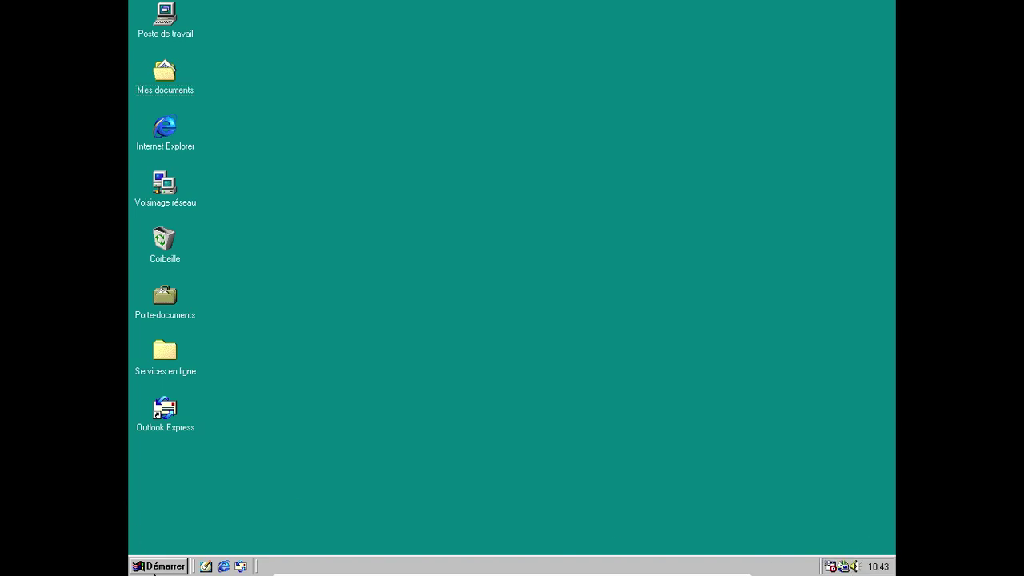
- Launch Free Agent from the Forté Agent program group and postpone the mailing-list sign-up
key(super)
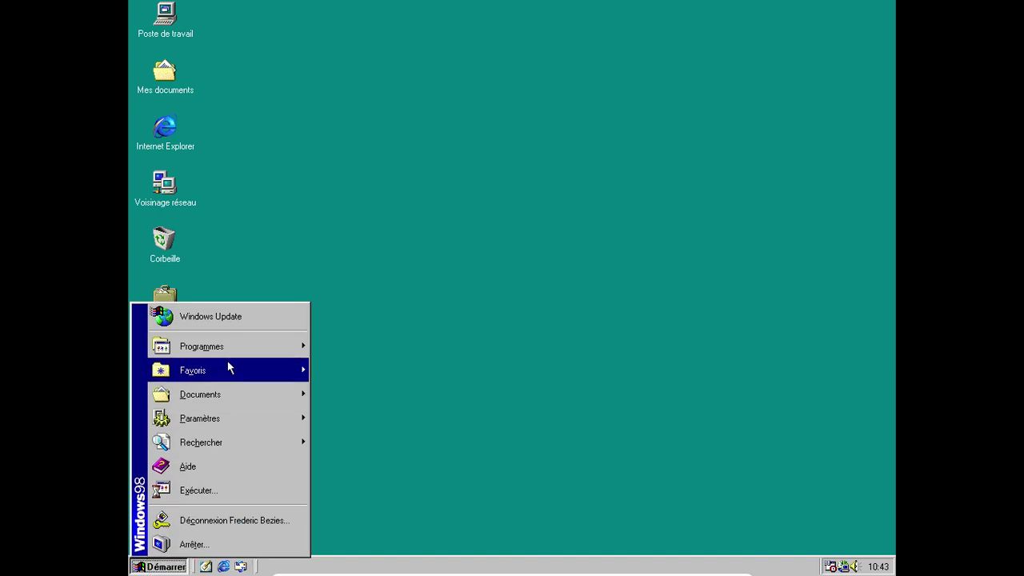
mouse_move(226, 349)
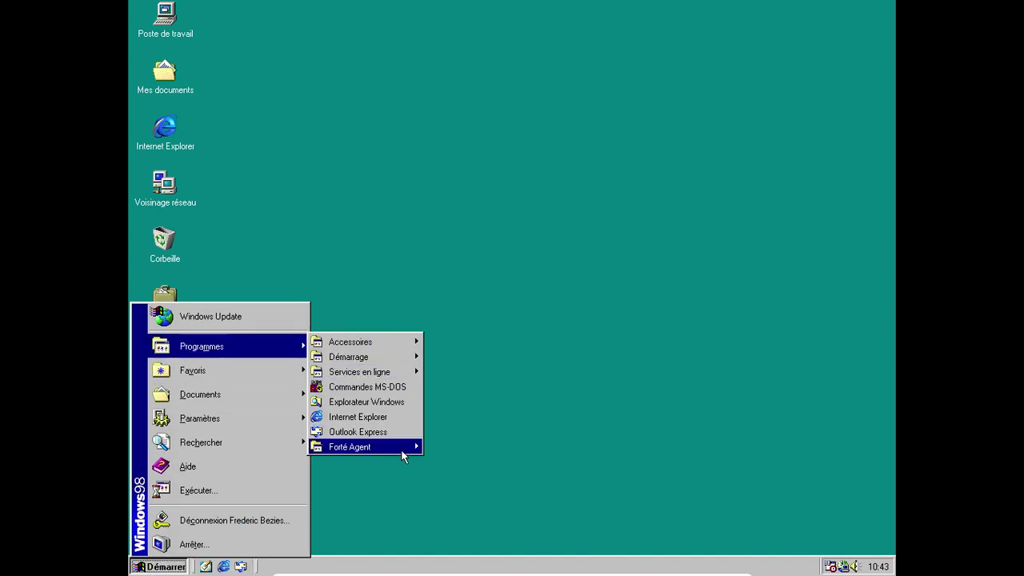
mouse_move(404, 452)
click(464, 460)
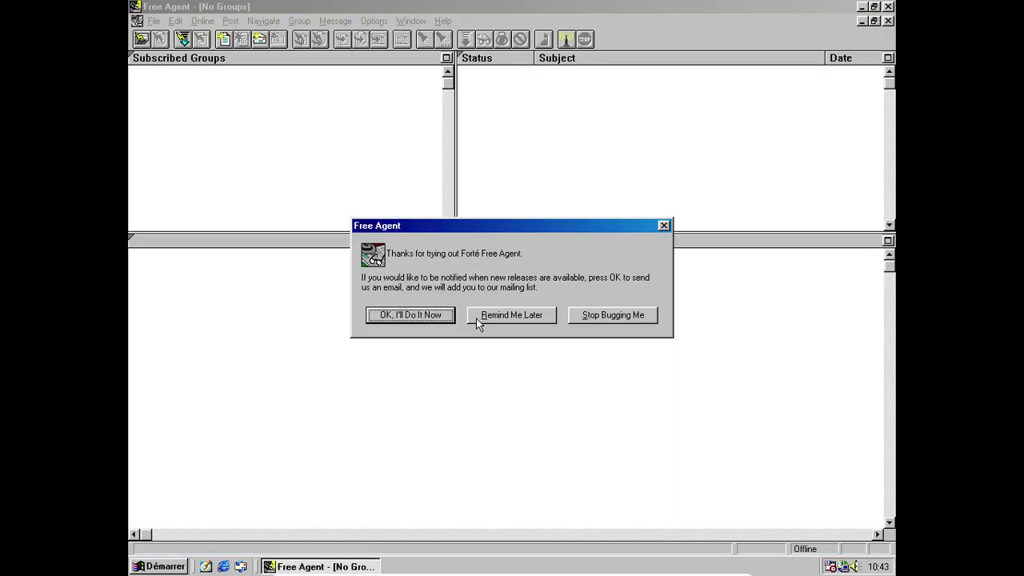
click(511, 320)
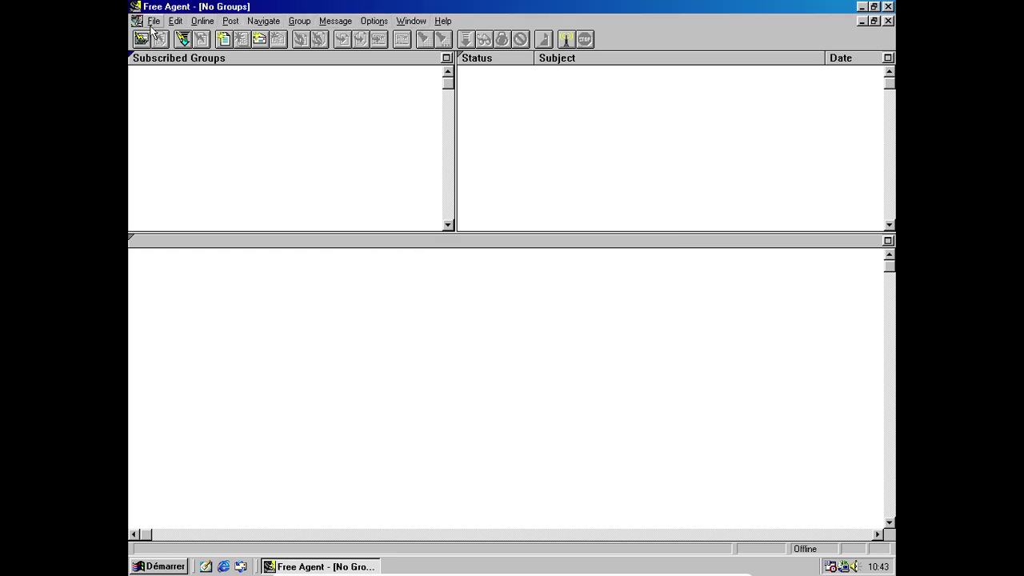
click(182, 24)
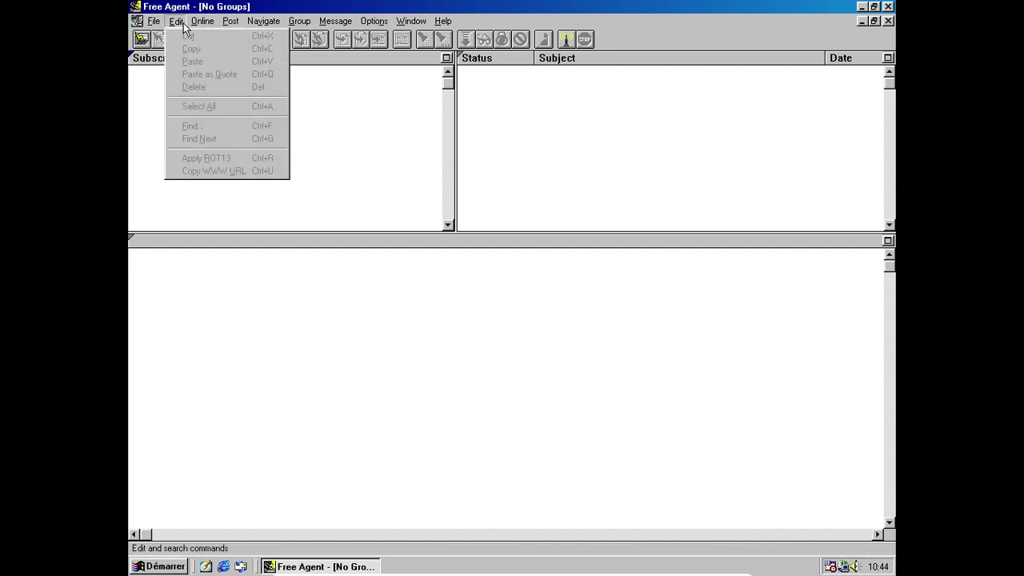
click(176, 21)
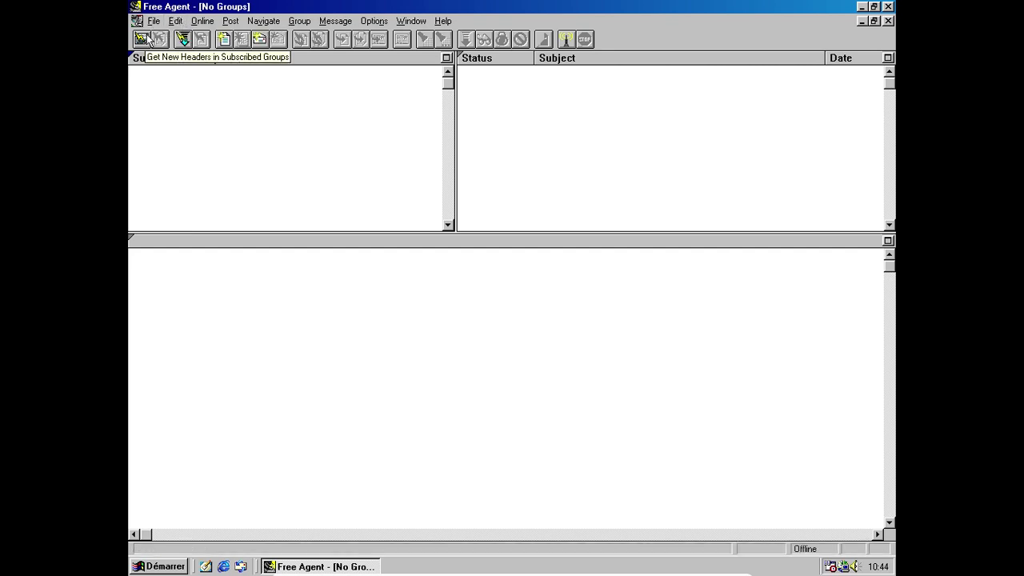
- Review the user details and the news and email servers in the general preferences
click(386, 22)
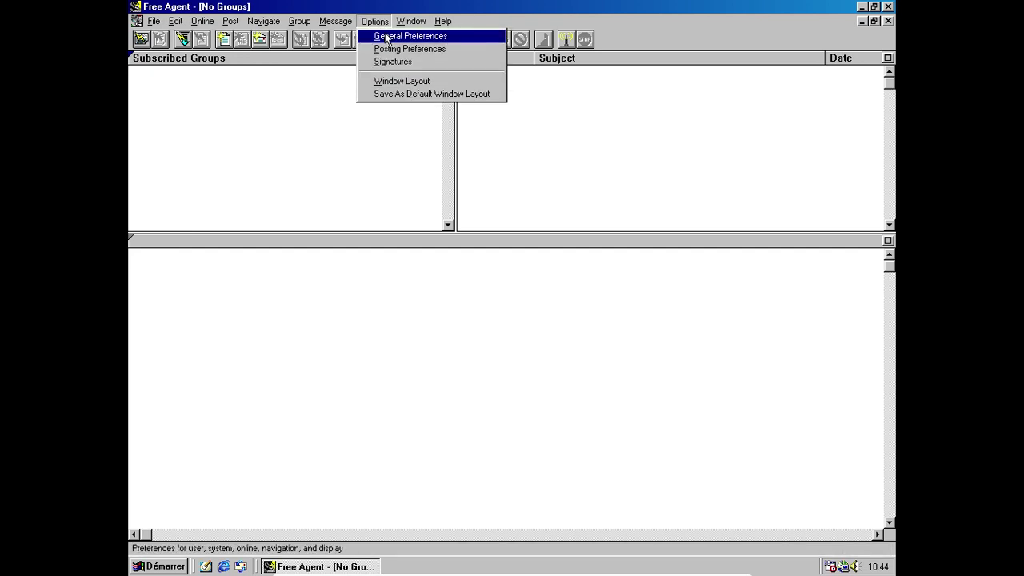
click(389, 36)
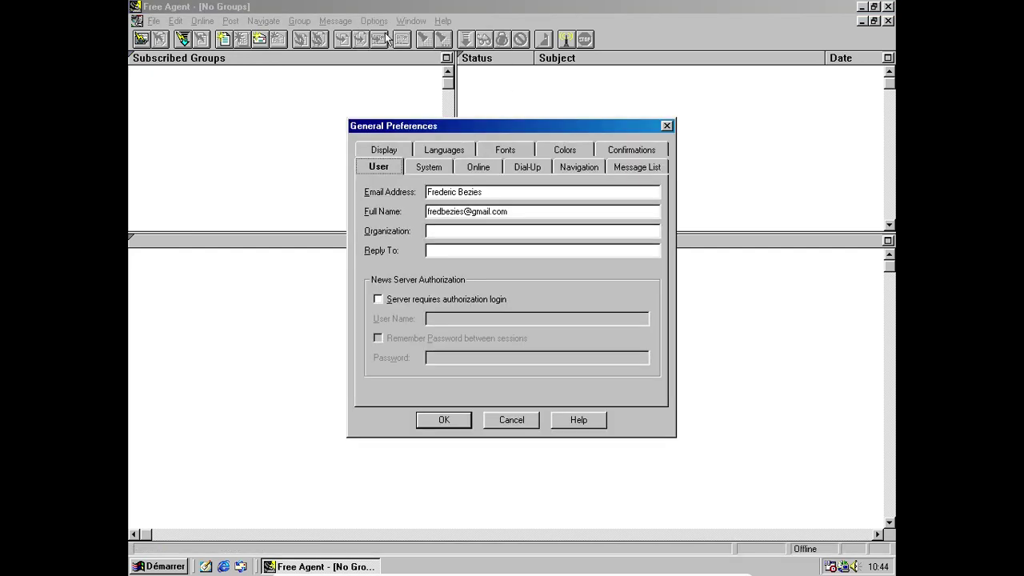
click(432, 167)
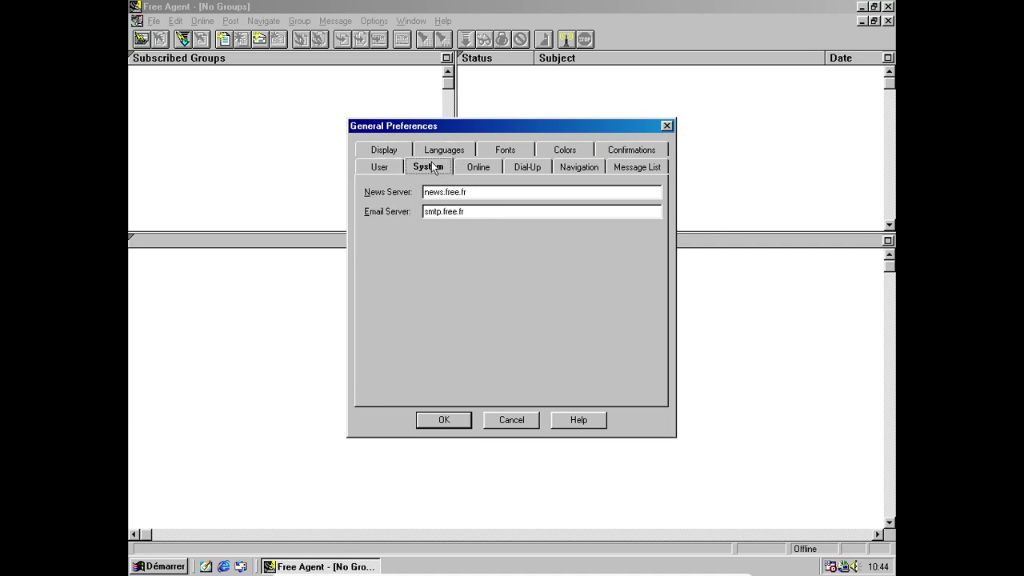
click(445, 419)
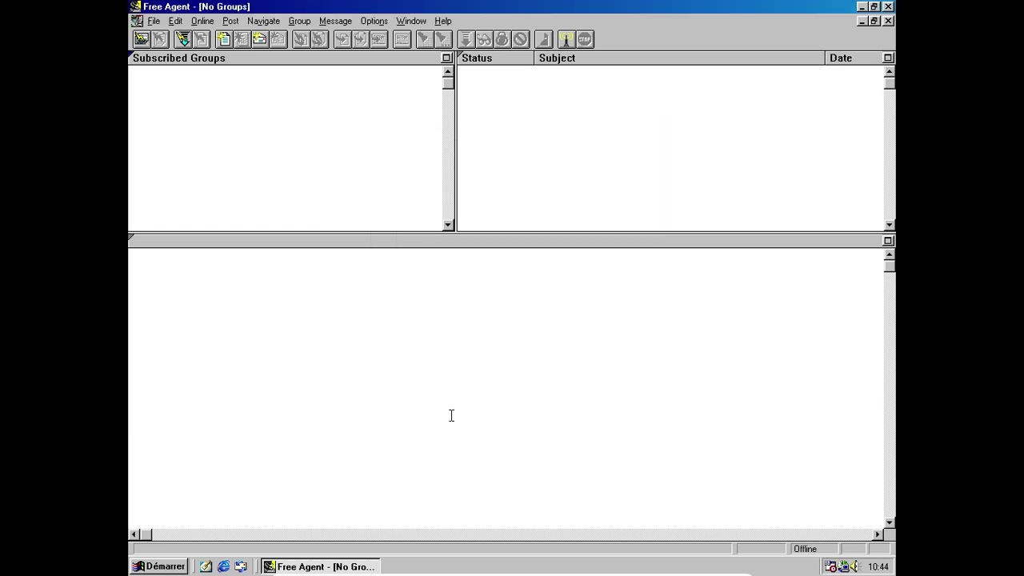
- Compact the Free Agent databases and dismiss the resulting notice
click(155, 20)
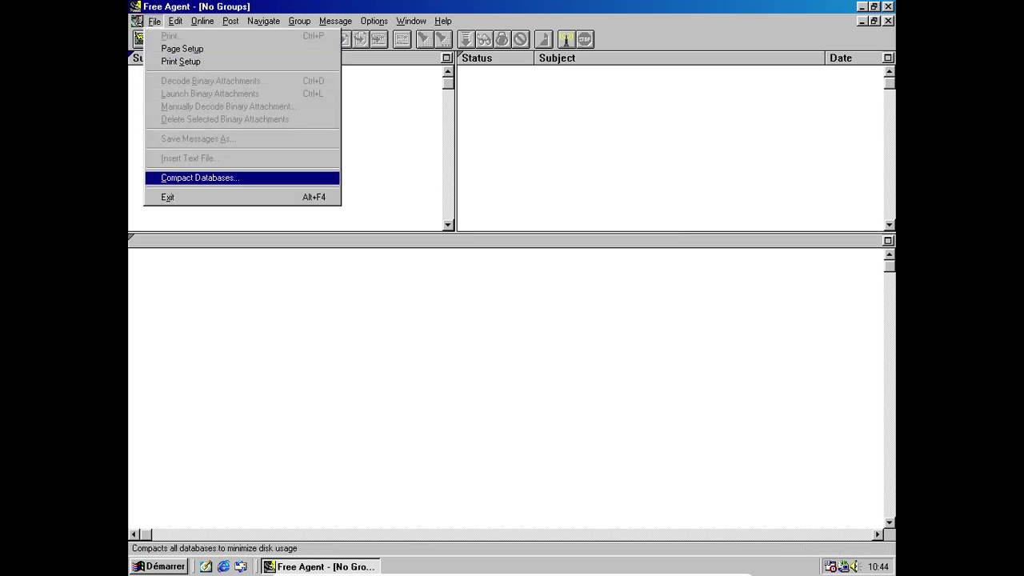
click(179, 177)
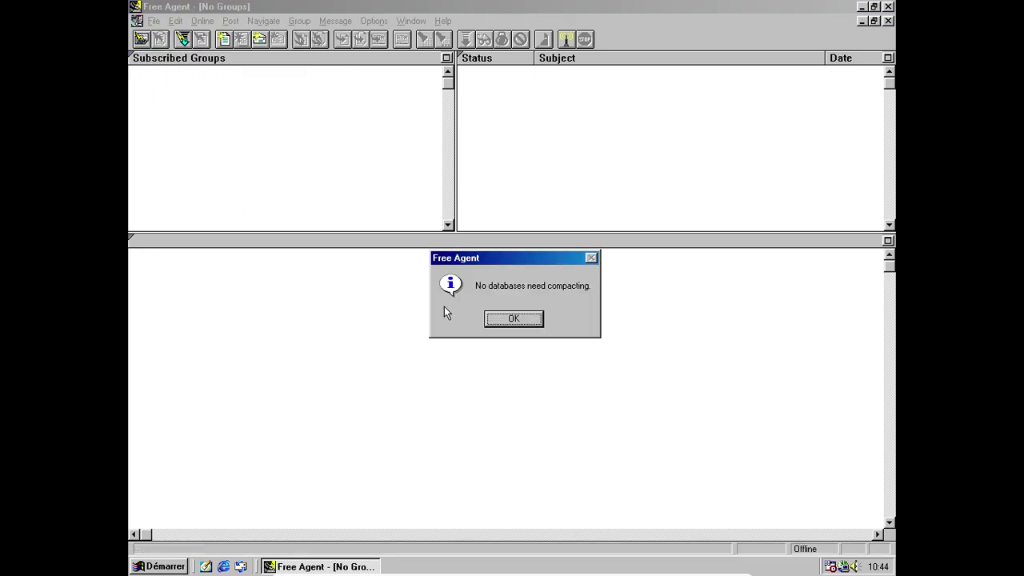
click(520, 318)
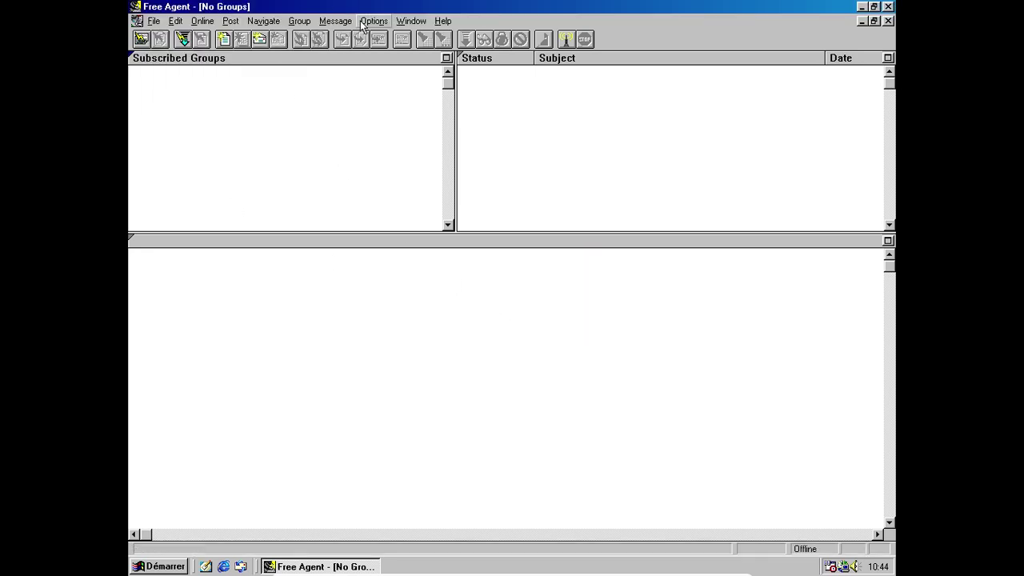
- Switch the newsreader to online mode to connect to the news server
click(372, 21)
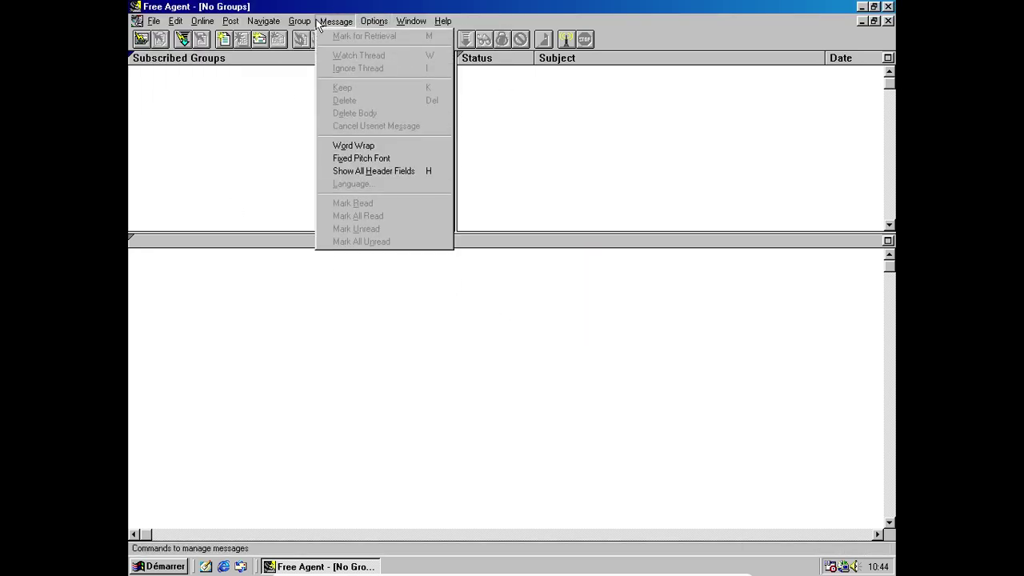
mouse_move(257, 23)
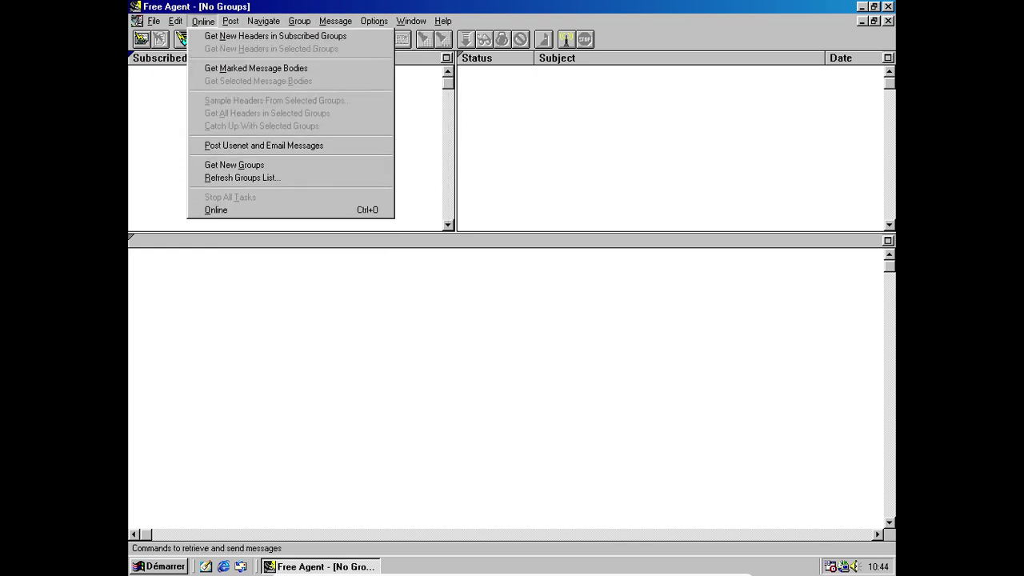
mouse_move(198, 22)
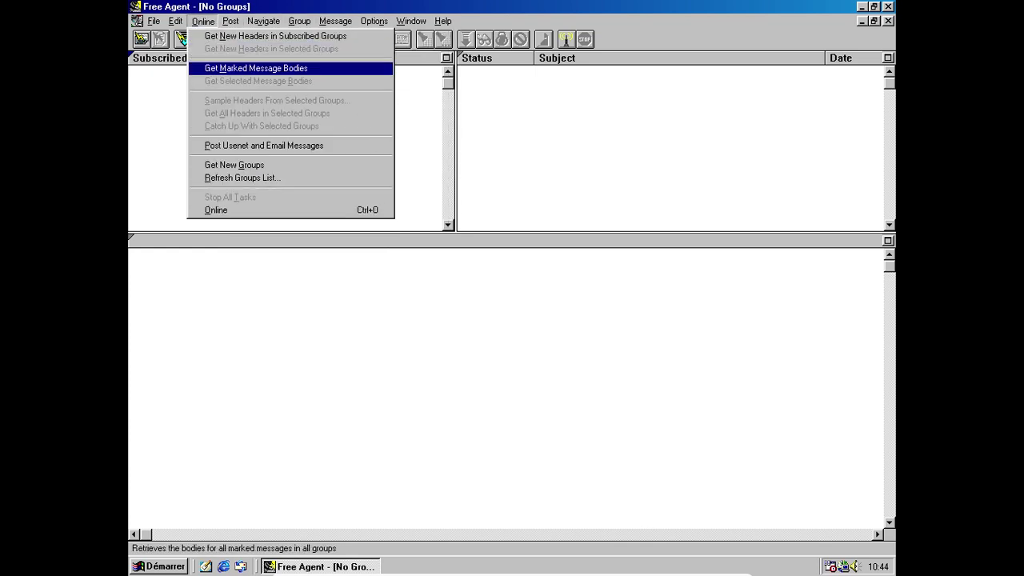
click(241, 210)
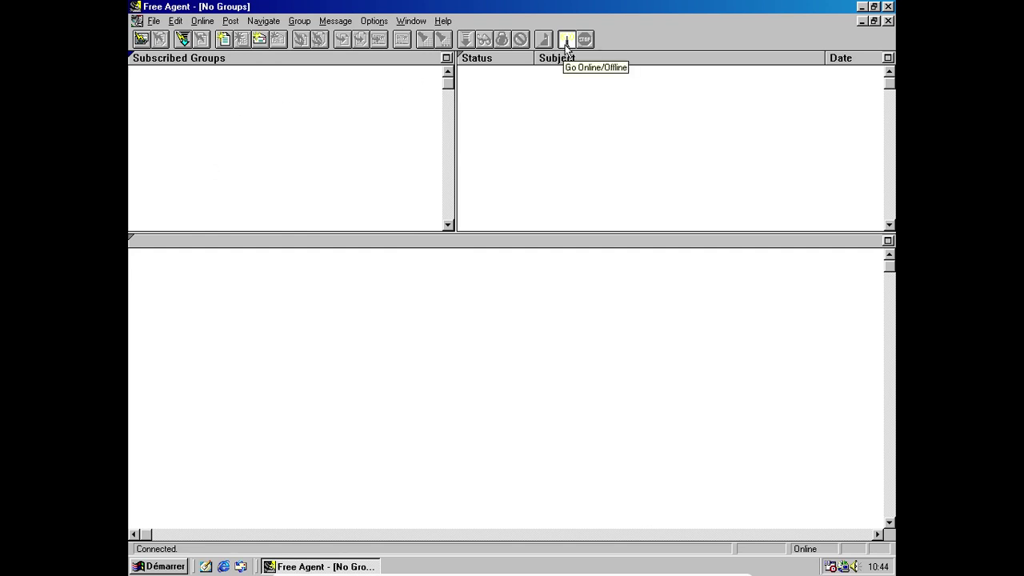
- Refresh the groups list from the server, keeping all extinct groups
click(207, 23)
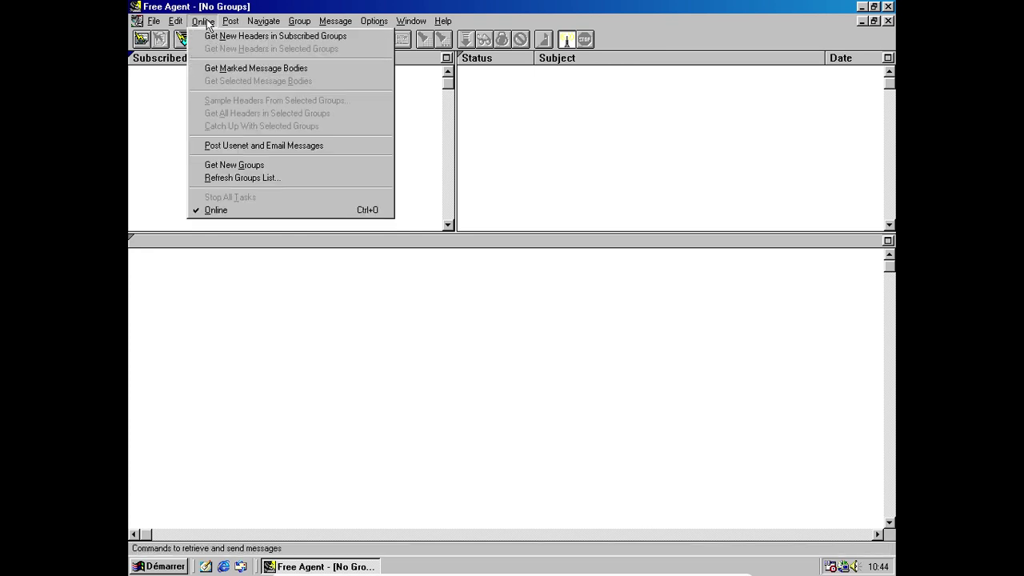
click(237, 179)
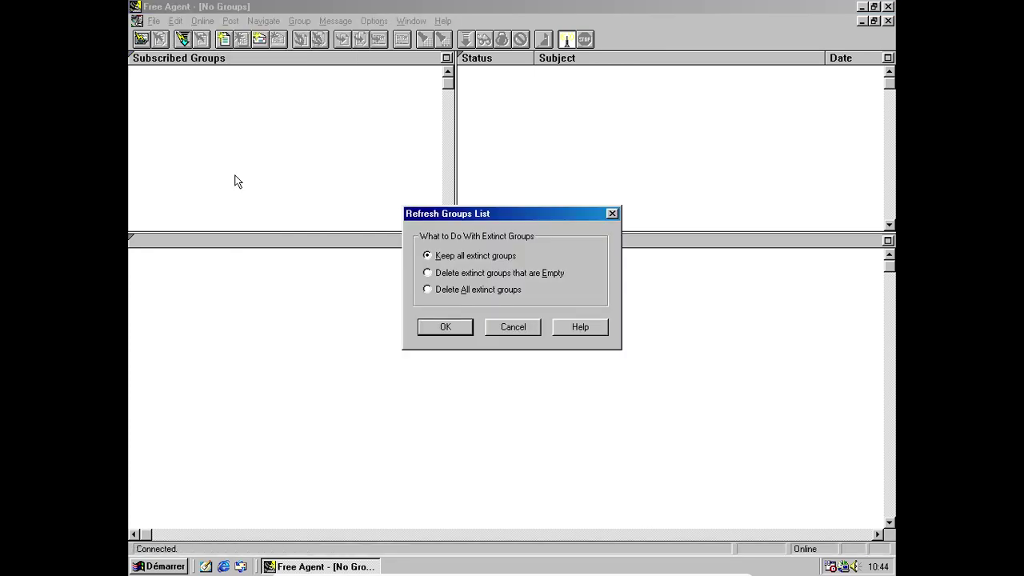
click(459, 328)
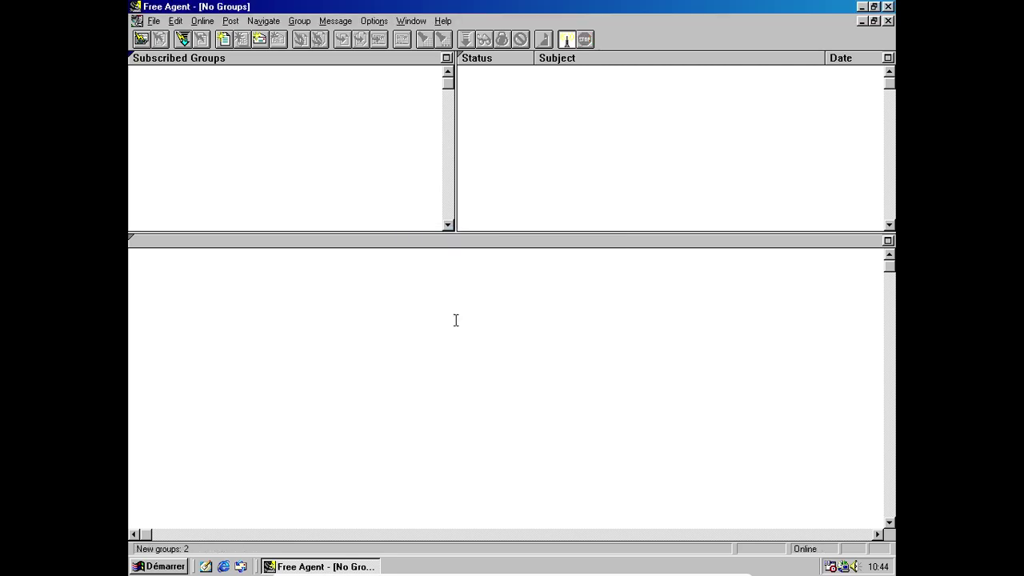
- Cycle the groups pane through its subscribed, new and all groups views, leaving All Groups displayed
click(157, 61)
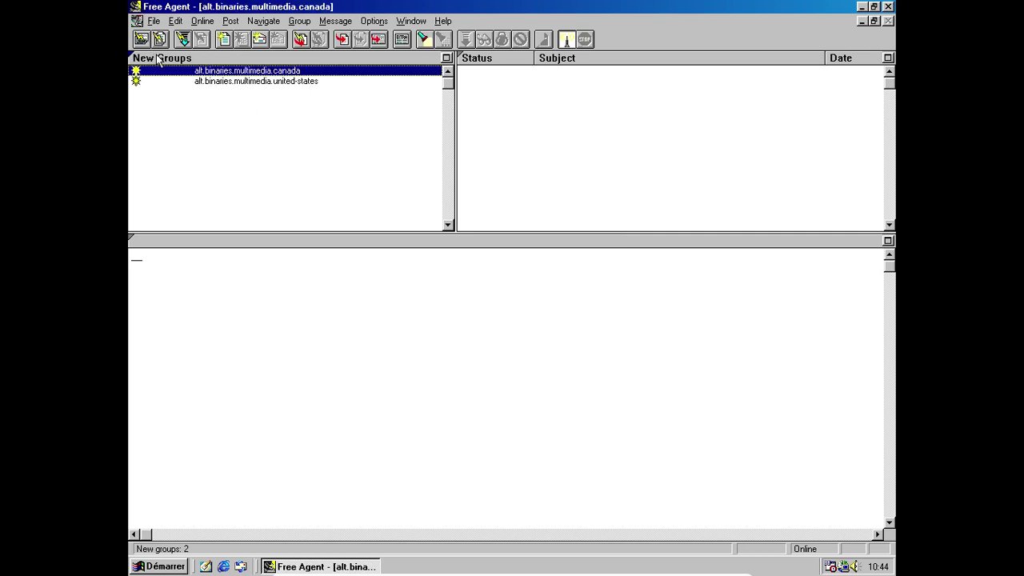
click(158, 61)
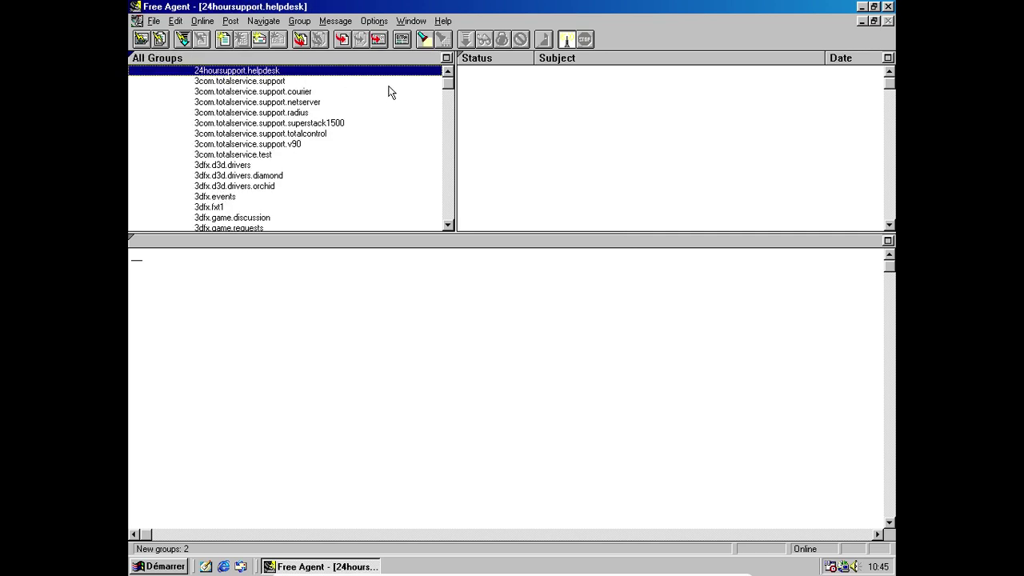
mouse_move(448, 85)
mouse_down()
mouse_move(448, 246)
mouse_move(448, 76)
mouse_up()
click(182, 60)
click(182, 61)
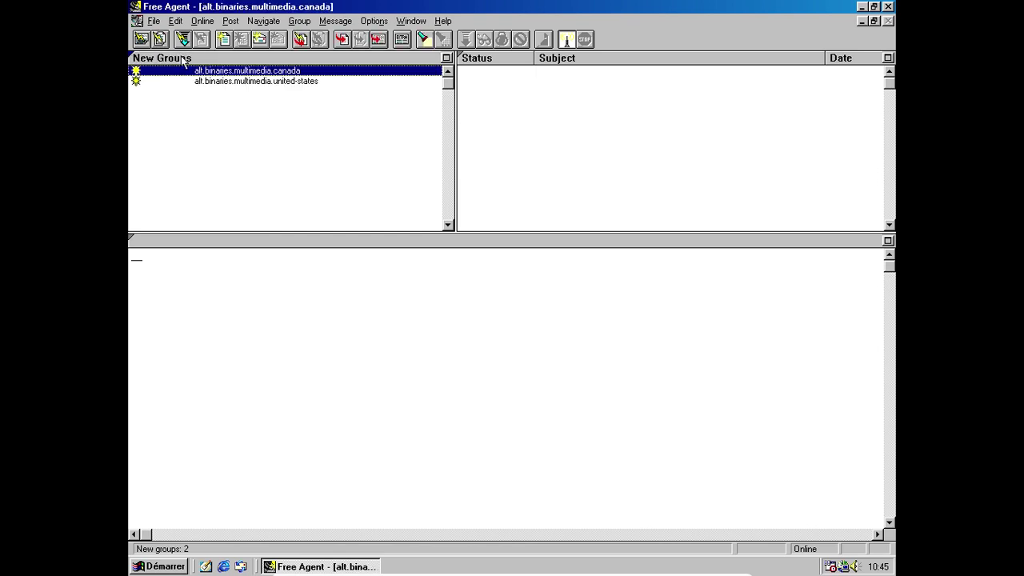
click(182, 61)
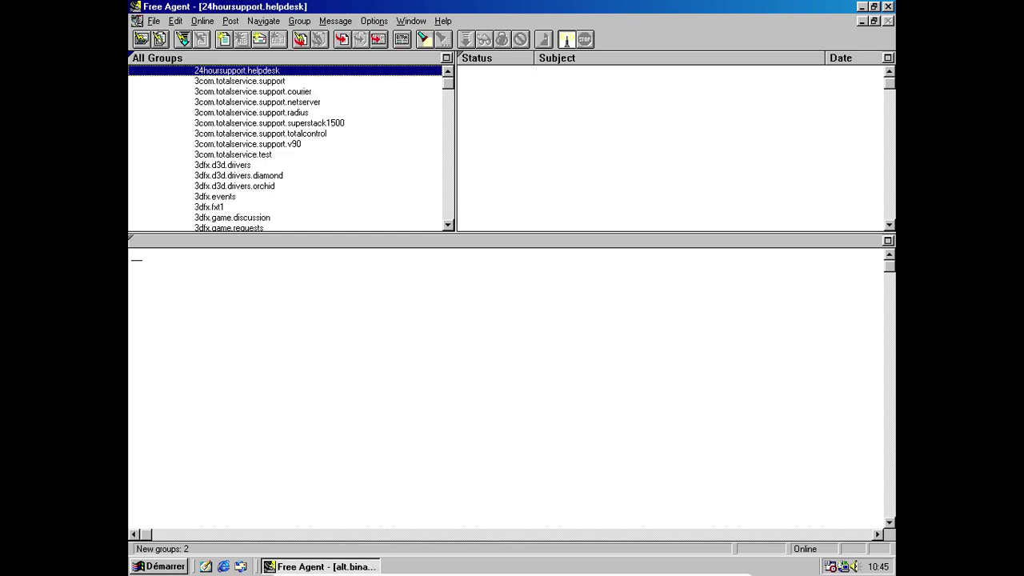
- Search the full groups list for "fr.comp"
click(176, 21)
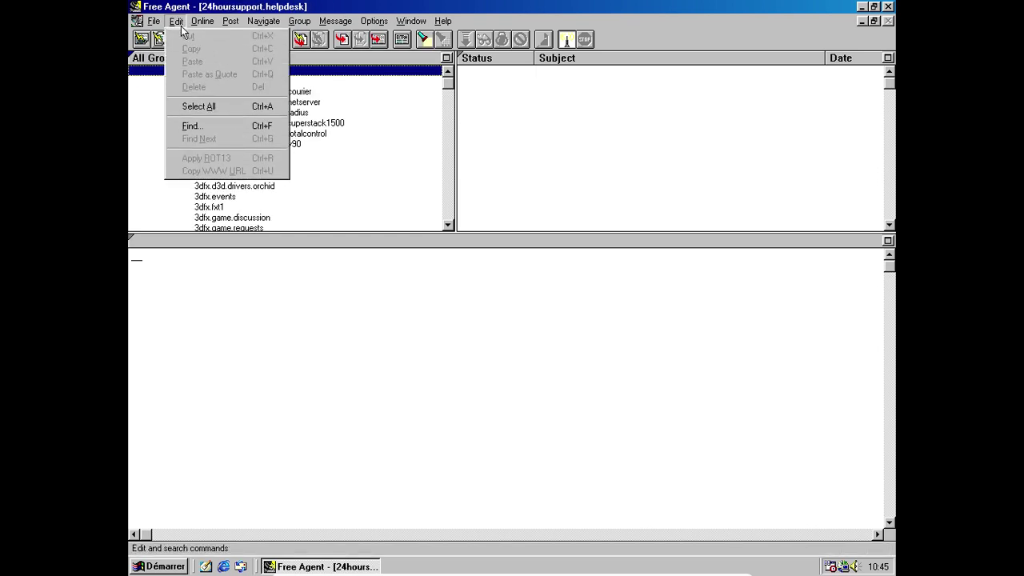
click(195, 124)
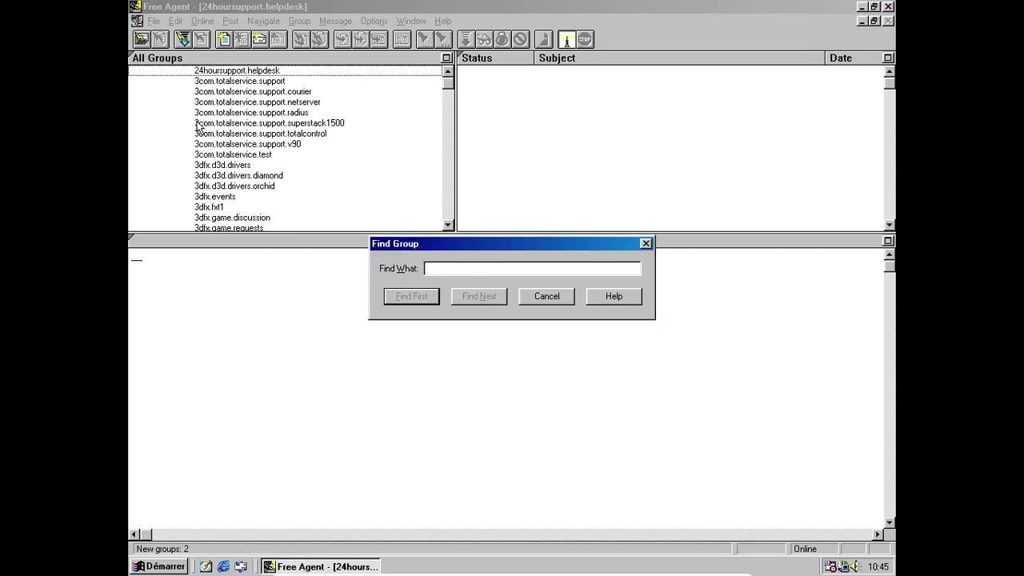
text(fr.comp)
key(Return)
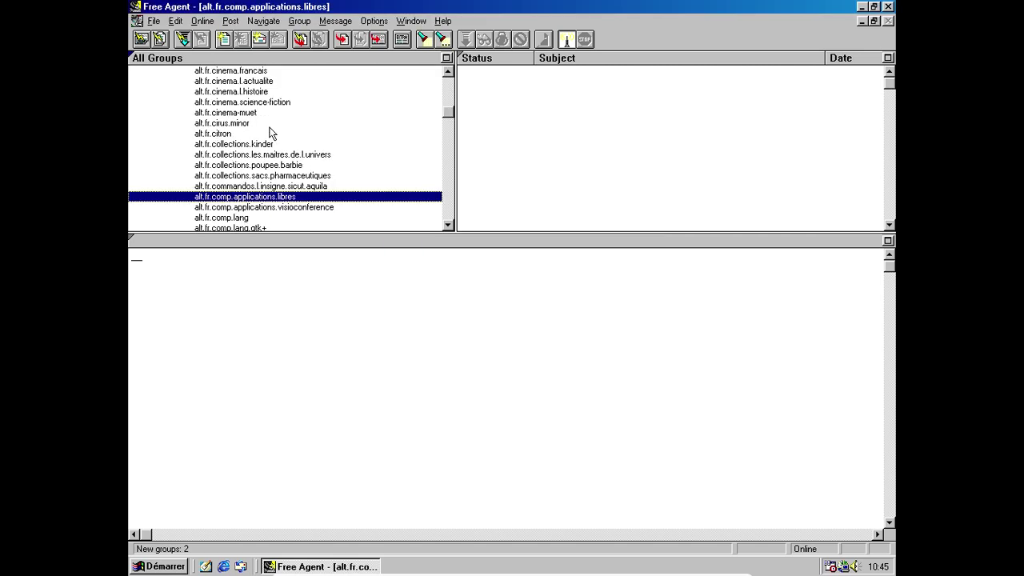
- Refine the group search to "fr.comp.os"
click(176, 21)
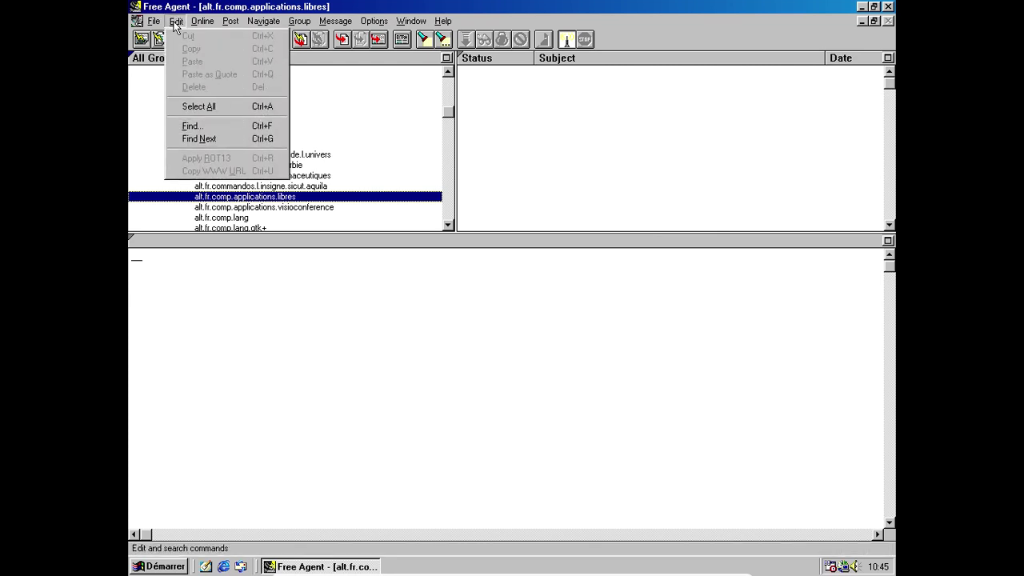
click(193, 131)
click(475, 269)
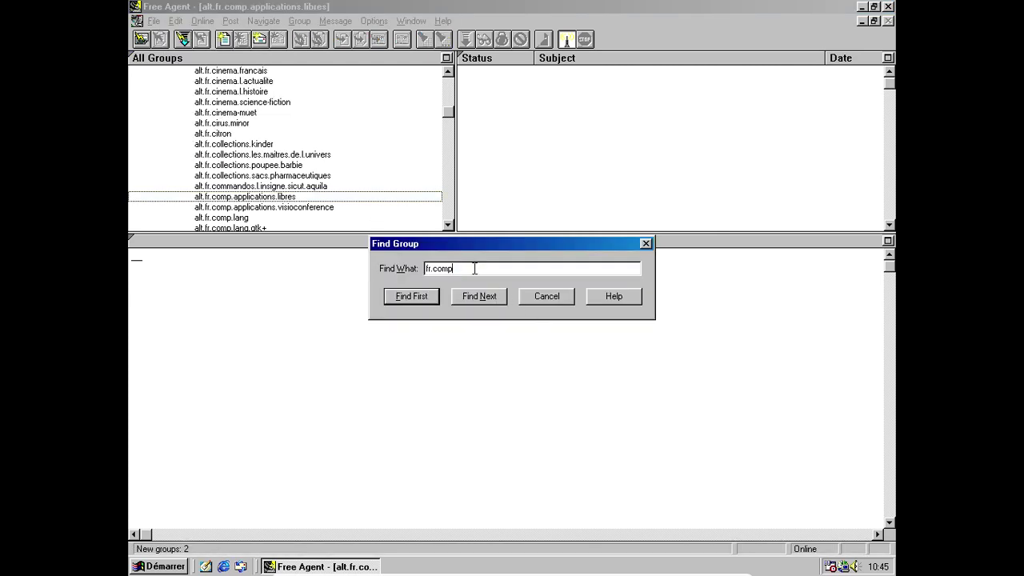
text(.os)
key(Return)
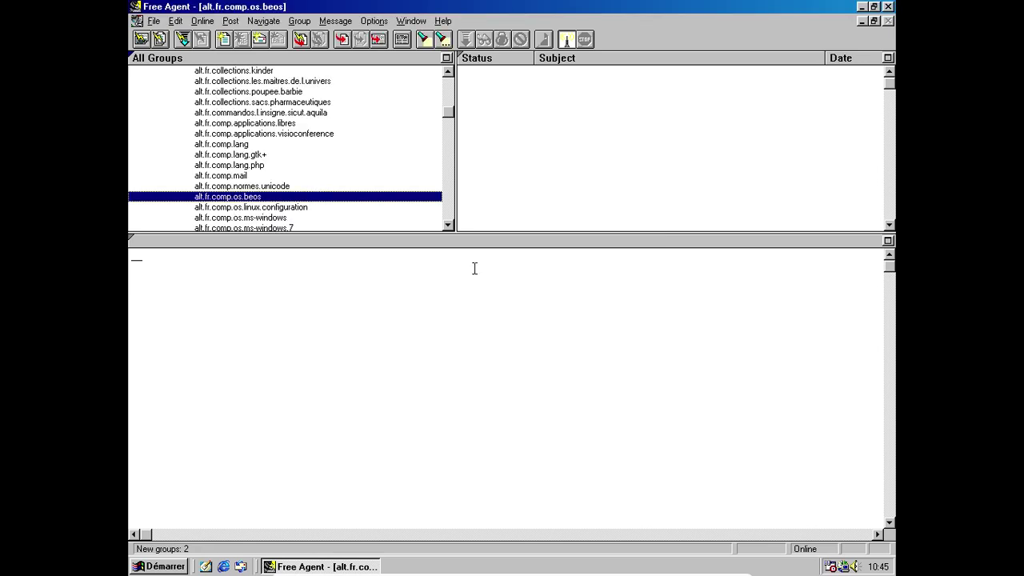
- Browse the groups list from the alt.fr.comp.os entries onward, looking for the fr.comp hierarchy
click(448, 226)
click(448, 226)
click(448, 226)
click(448, 226)
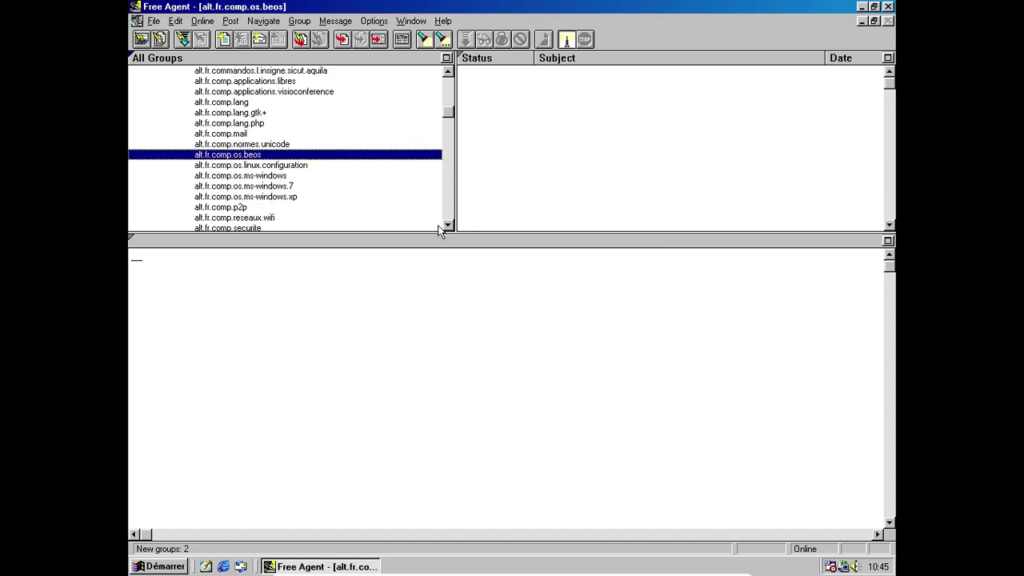
click(448, 226)
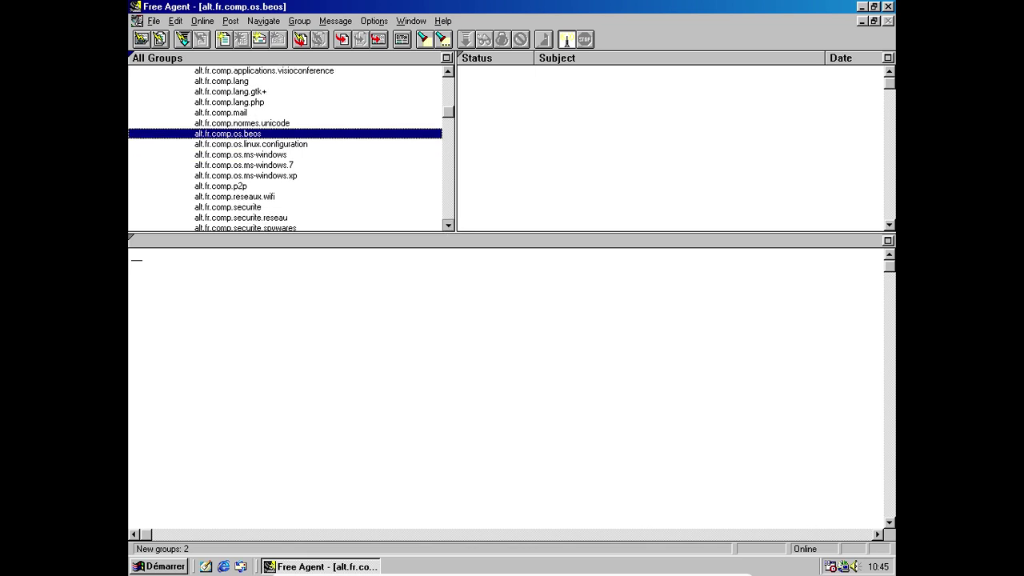
drag(448, 226, 448, 227)
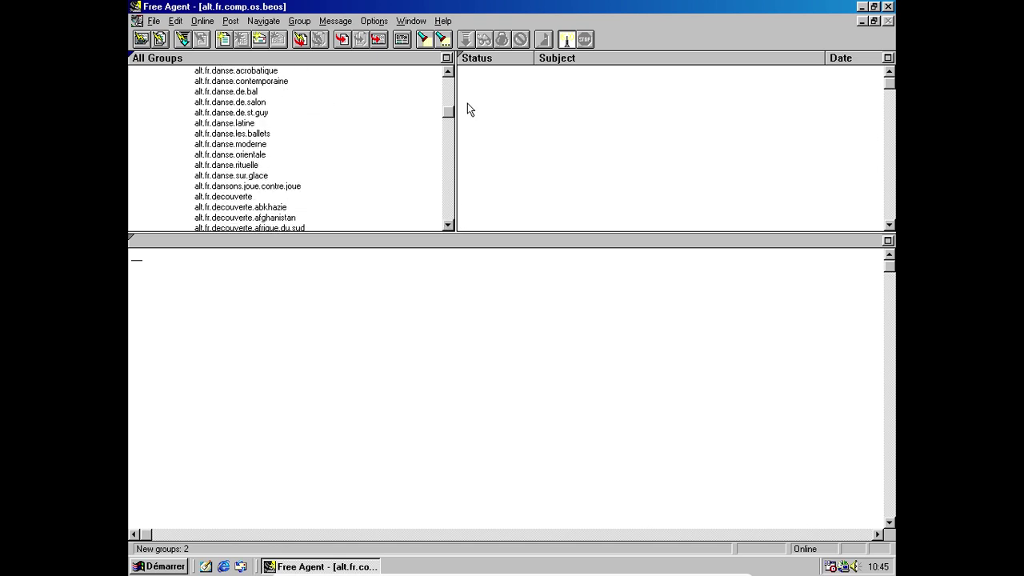
drag(453, 117, 453, 154)
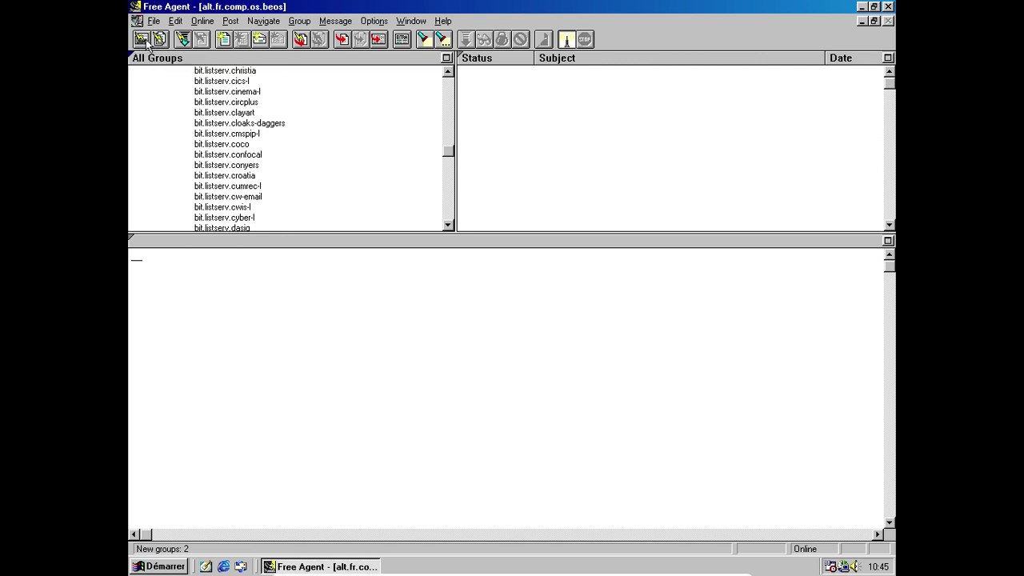
- Search the groups for "fr.comp.os.lin" and advance to the next match, fr.comp.os.linux.configuration
click(198, 22)
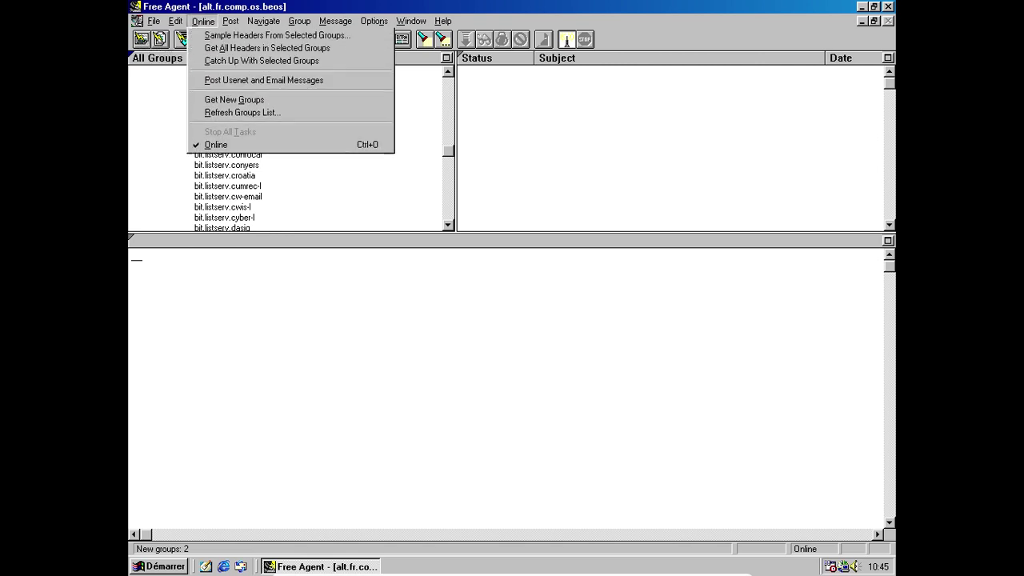
mouse_move(176, 21)
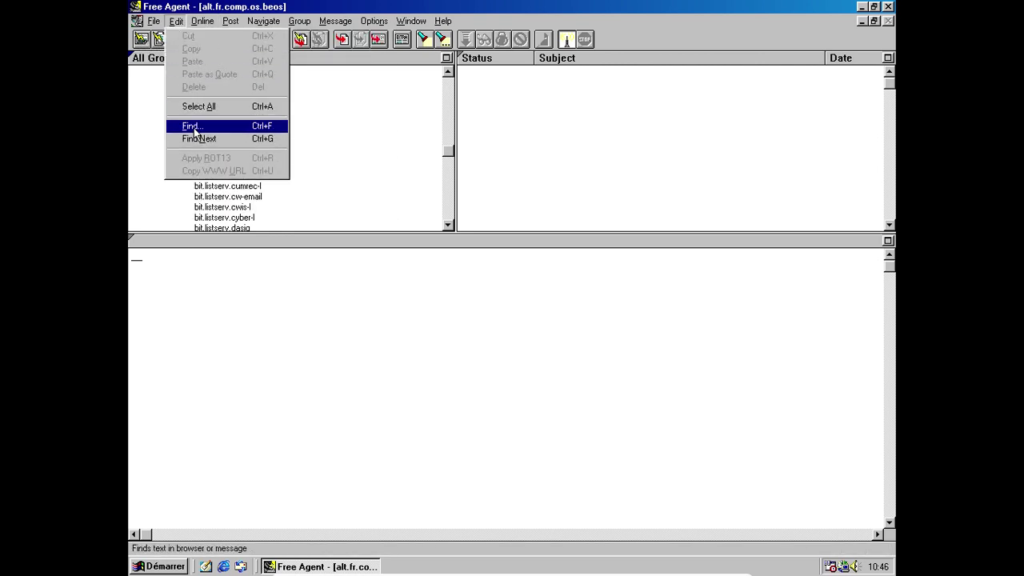
click(193, 128)
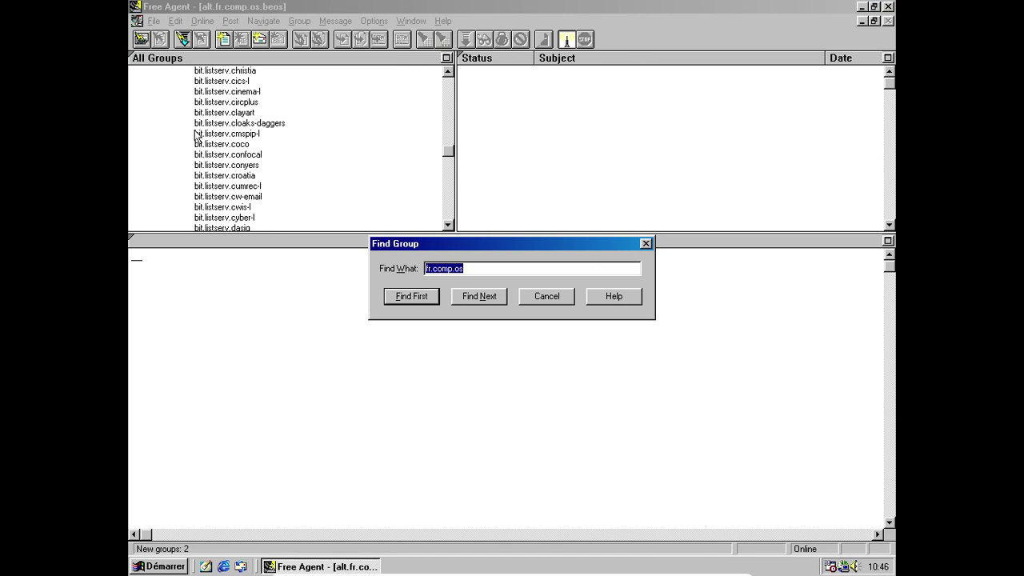
click(498, 270)
key(Return)
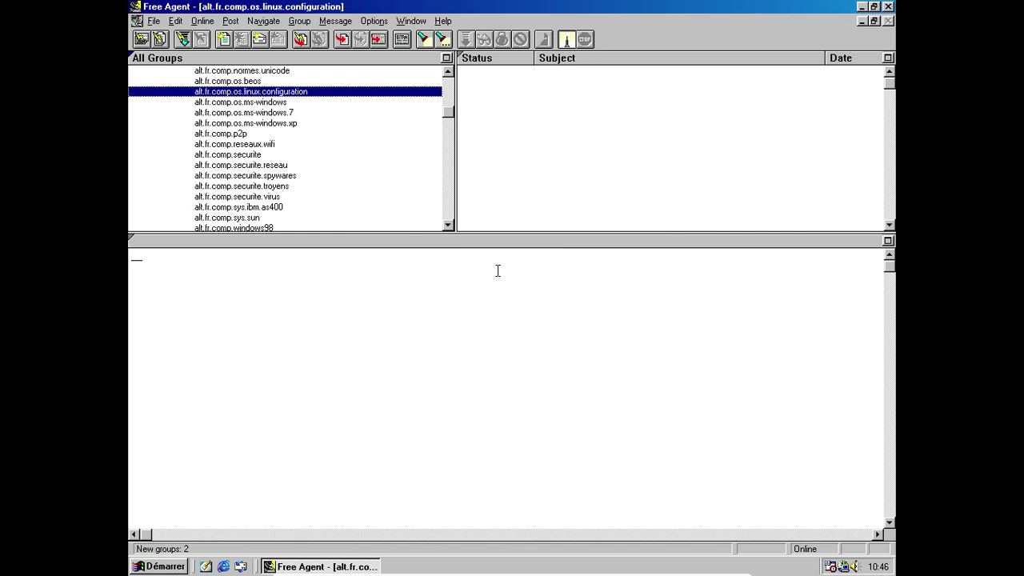
drag(447, 114, 441, 145)
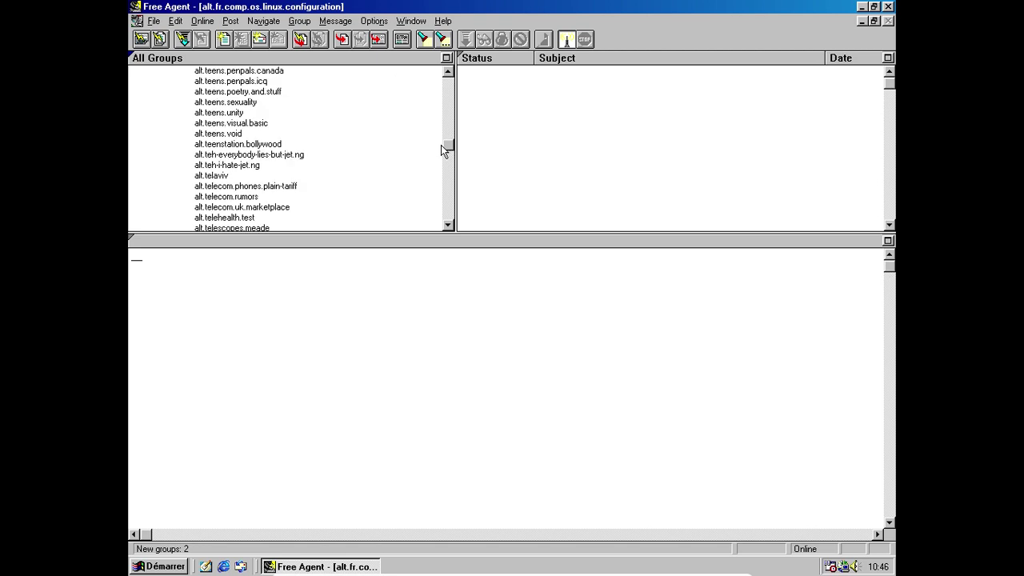
click(176, 21)
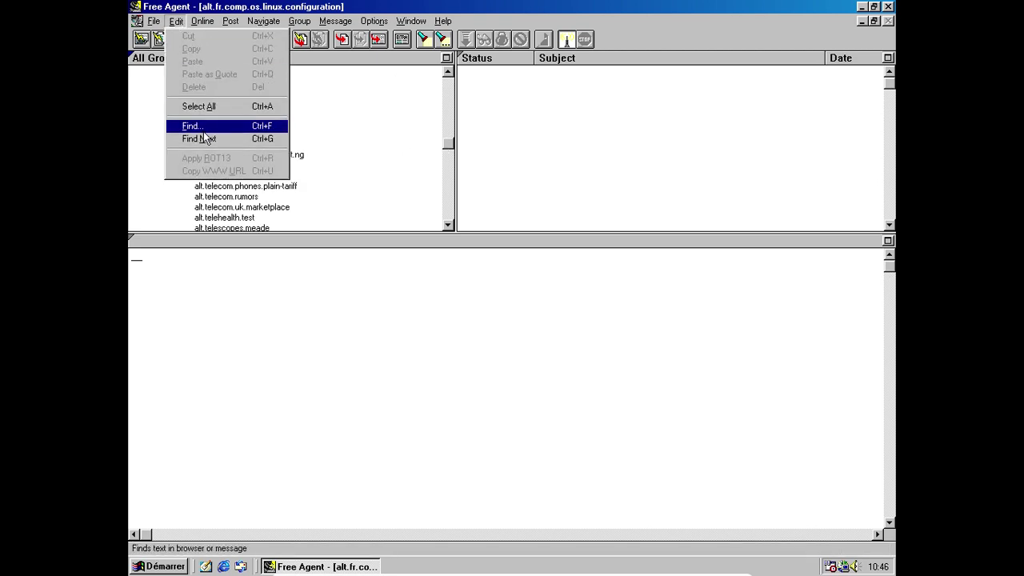
click(201, 119)
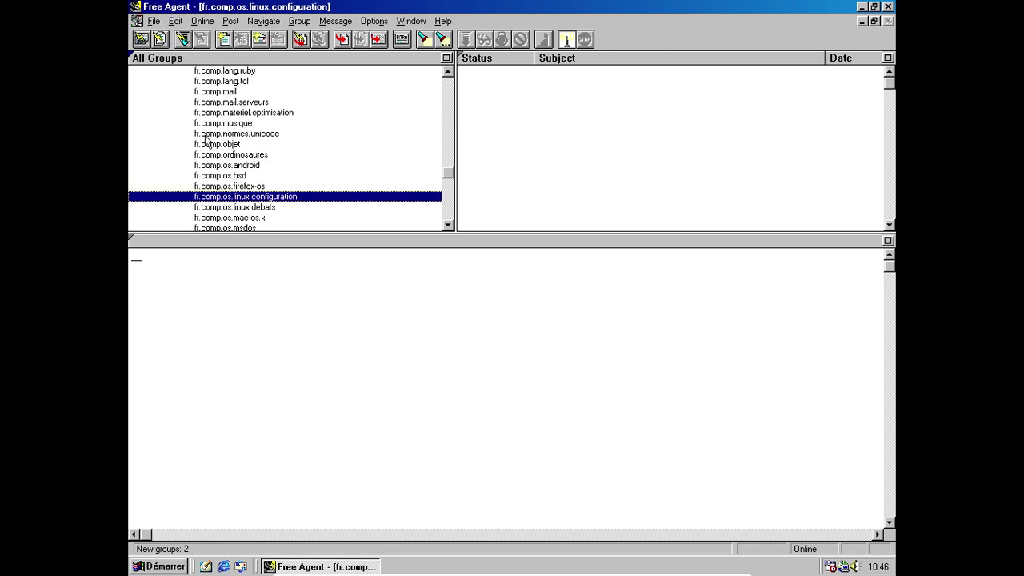
- Subscribe to the fr.comp.os.linux.configuration and fr.comp.os.linux.debats newsgroups
right_click(260, 197)
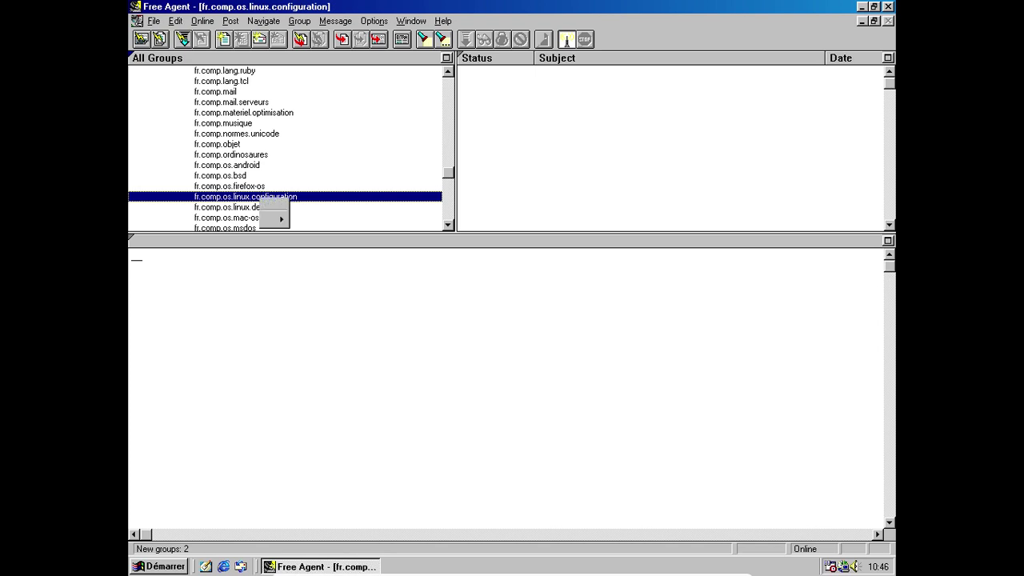
click(304, 239)
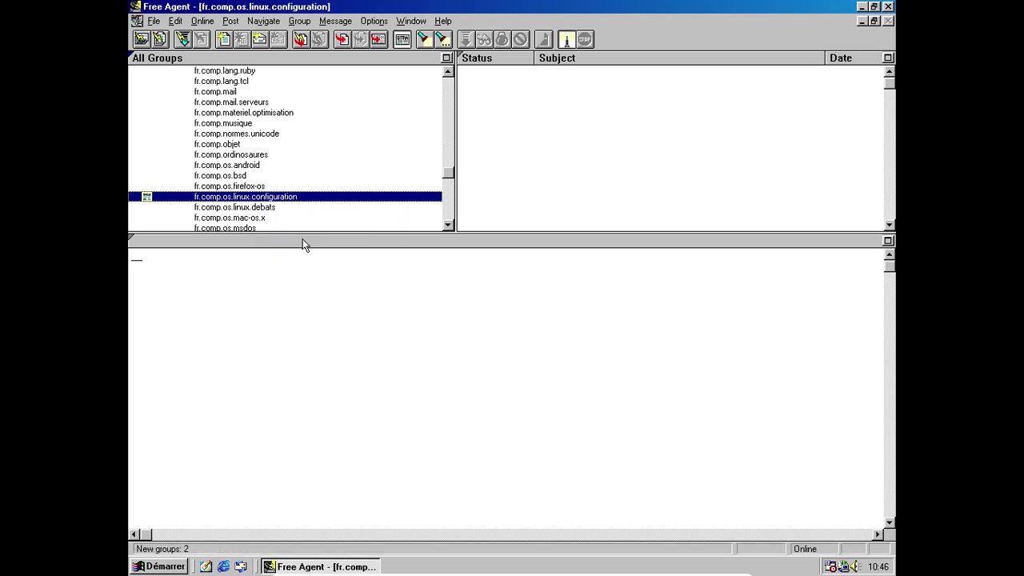
right_click(275, 206)
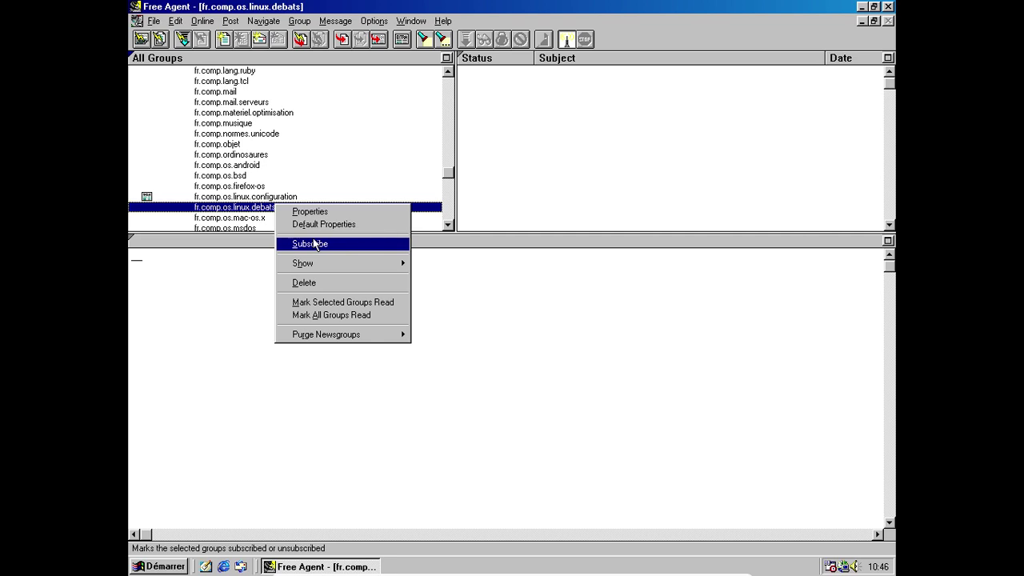
click(315, 244)
- Look through the remaining fr.comp.os groups and search the list for a French television newsgroup under fr.rec.tv
click(447, 225)
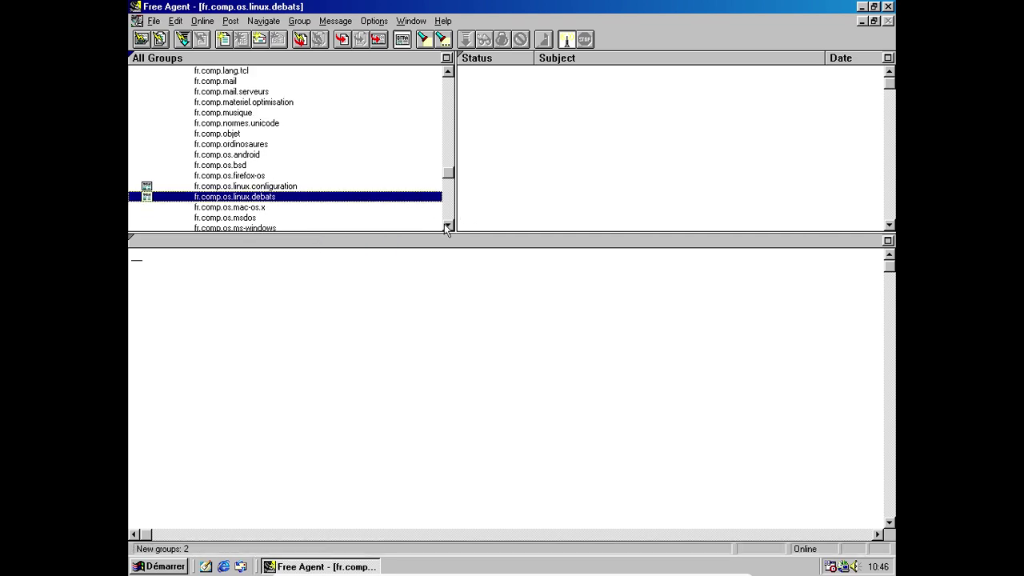
drag(447, 228, 447, 227)
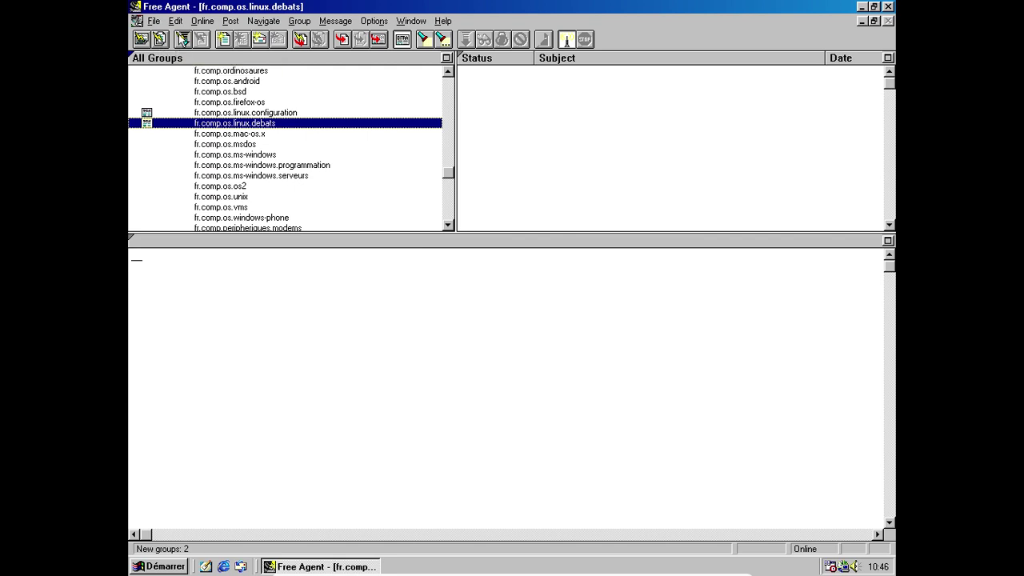
click(182, 38)
key(End)
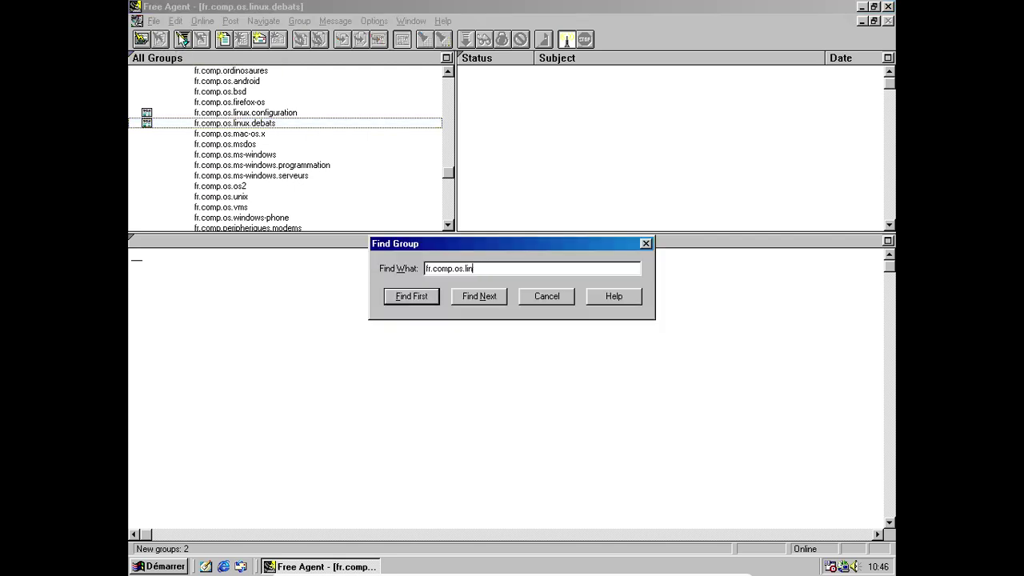
key(BackSpace)
key(BackSpace)
key(BackSpace)
key(BackSpace)
key(Return)
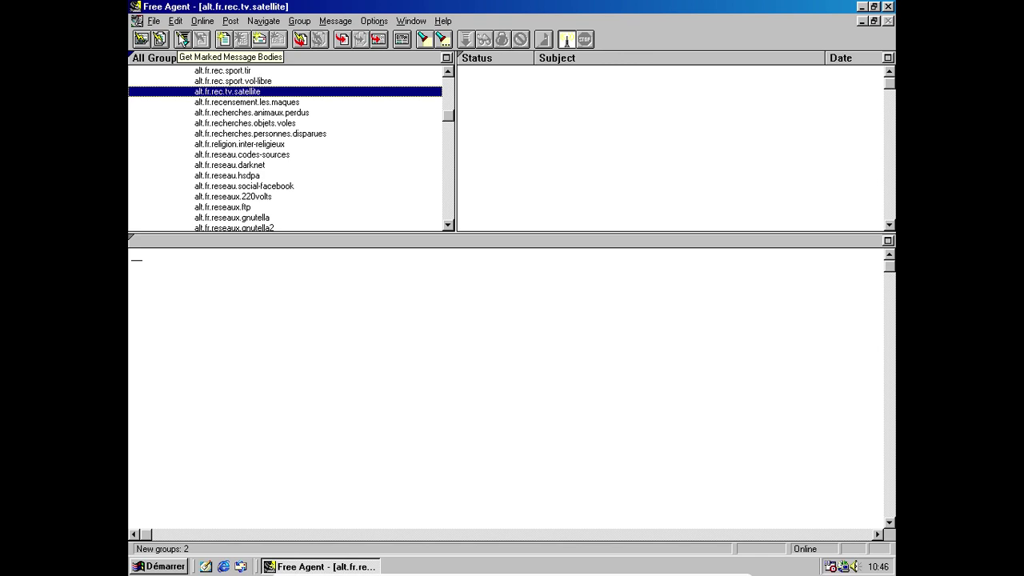
- Find the fr.rec.tv.programmes newsgroup in the full groups list and subscribe to it
key(ctrl+f)
key(End)
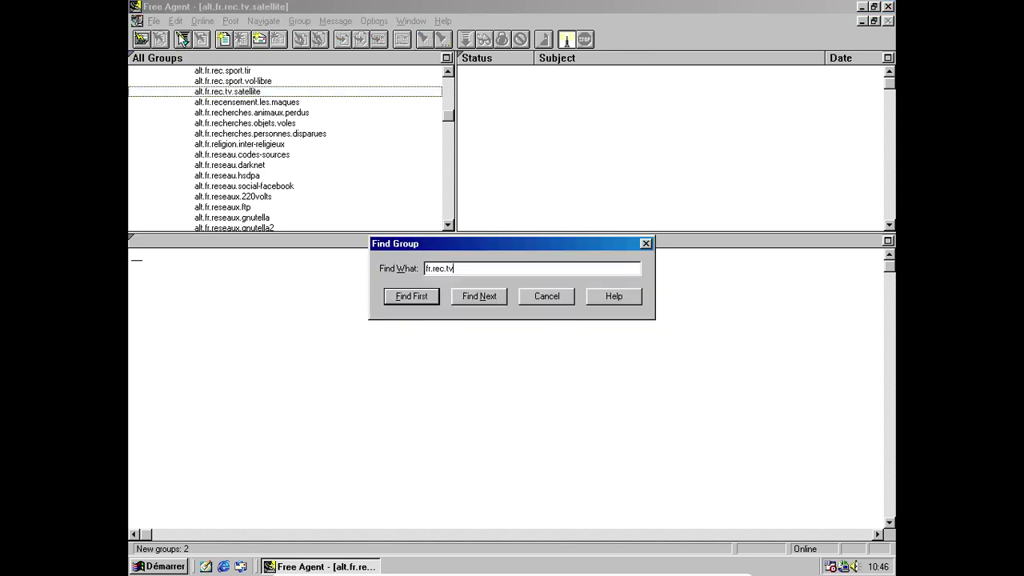
text(.progre)
text(mmes)
key(Return)
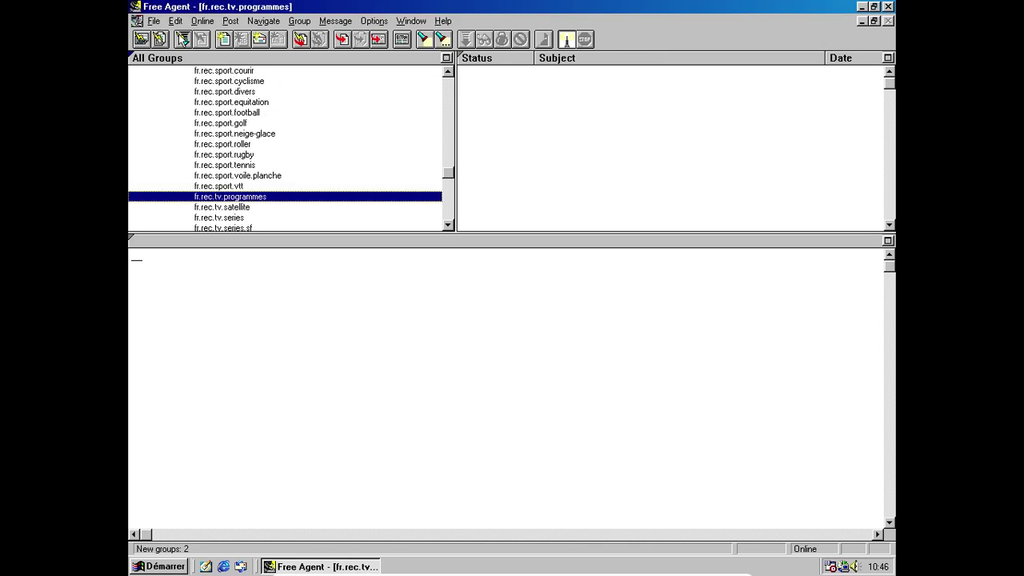
right_click(265, 200)
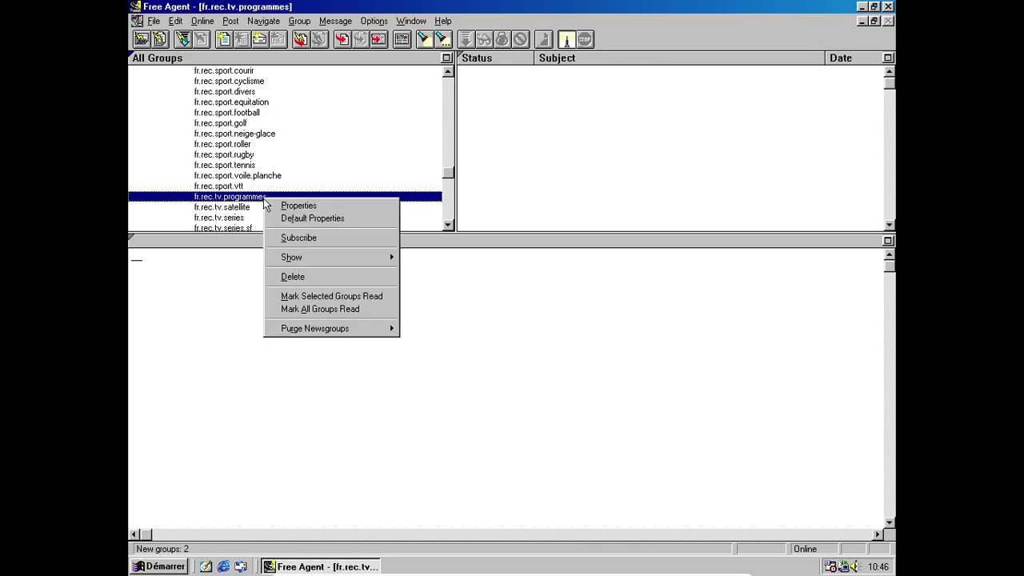
click(296, 238)
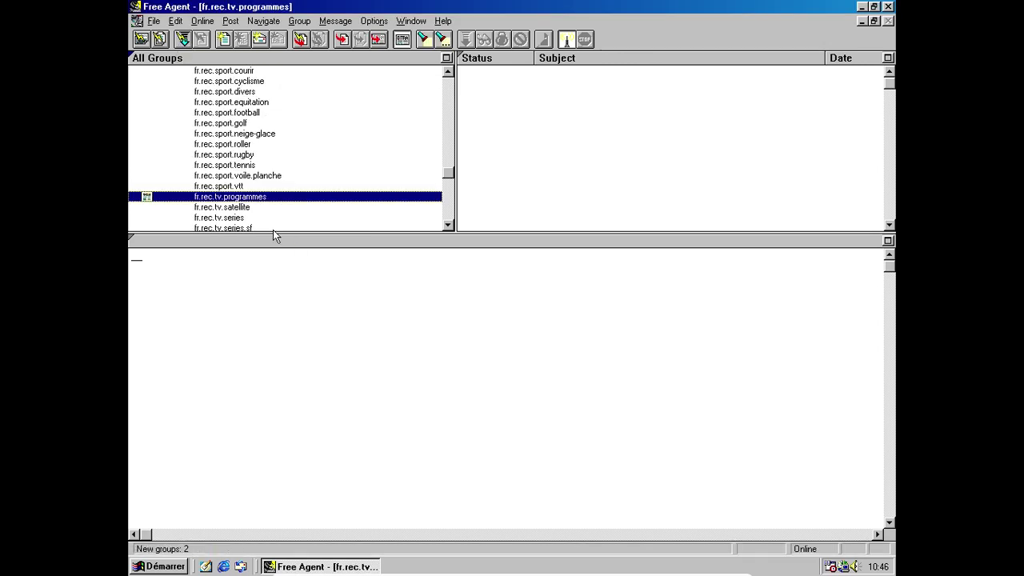
- Show only the subscribed groups and retrieve the new message headers for them
click(164, 56)
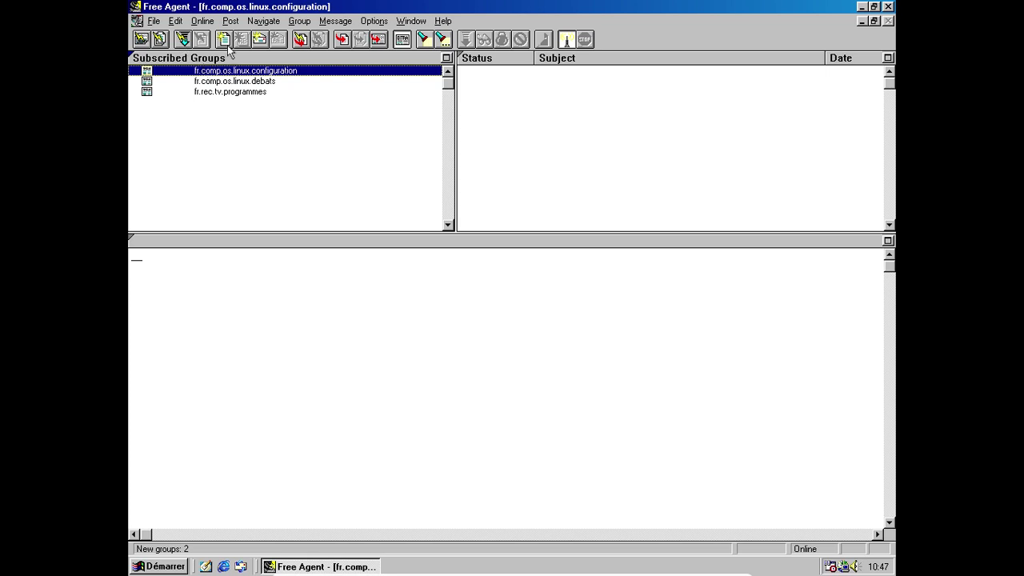
click(140, 40)
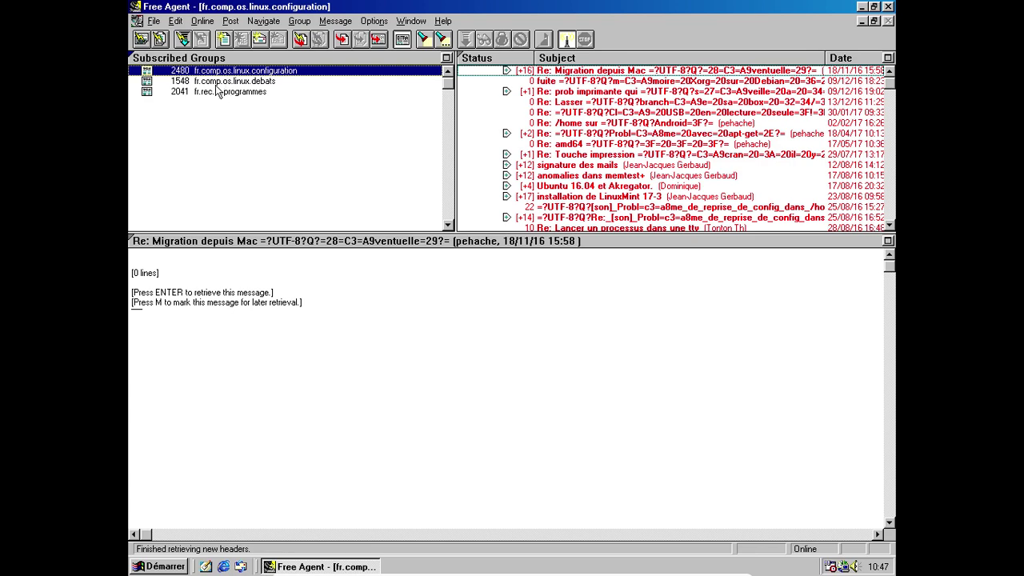
- Open the fr.rec.tv.programmes message list at its newest threads and widen the message list pane
click(221, 92)
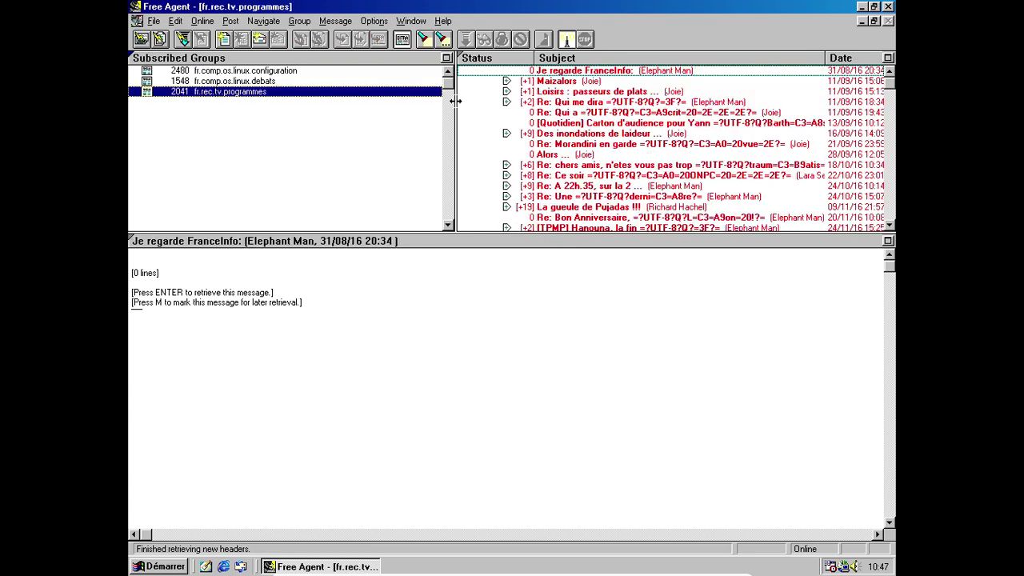
drag(454, 101, 392, 103)
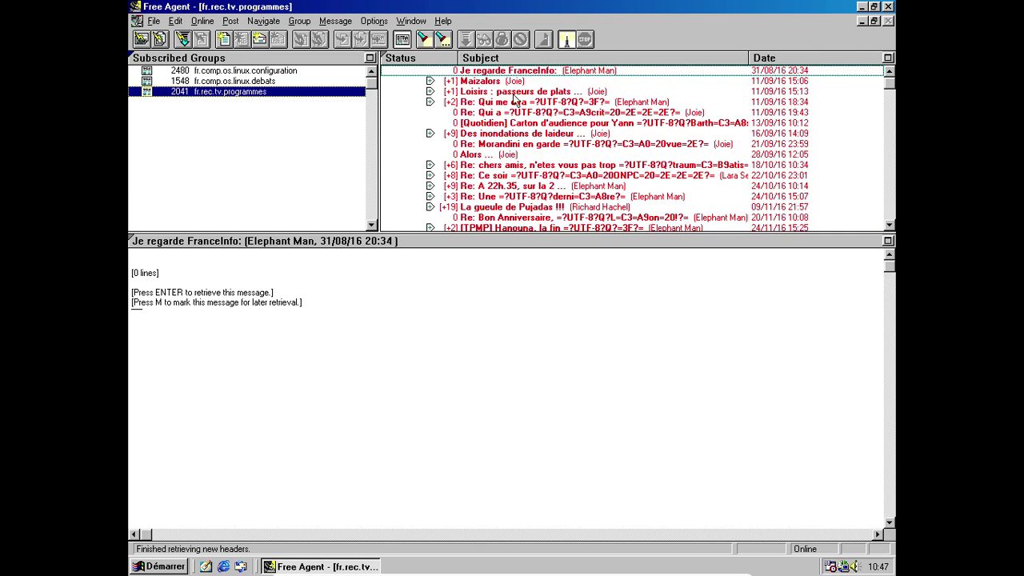
drag(886, 86, 888, 215)
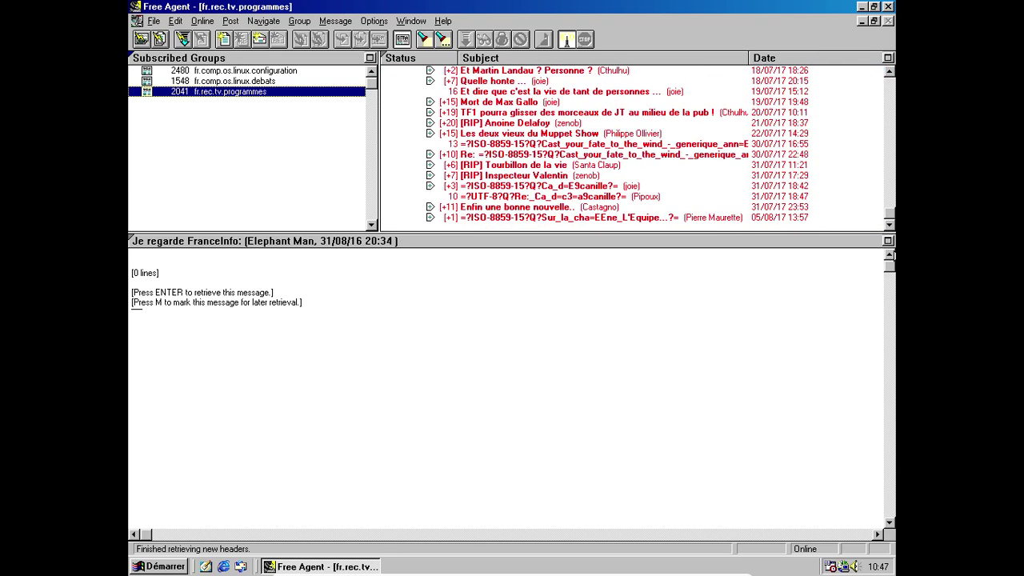
- Retrieve the newest message in fr.rec.tv.programmes, about L'Equipe, then expand its thread and retrieve the reply
click(667, 218)
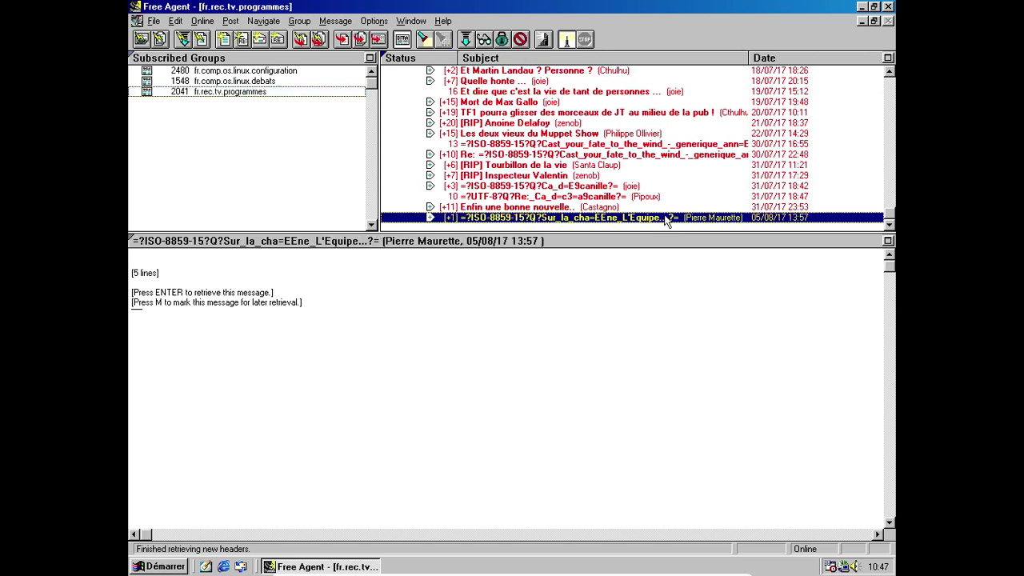
key(Return)
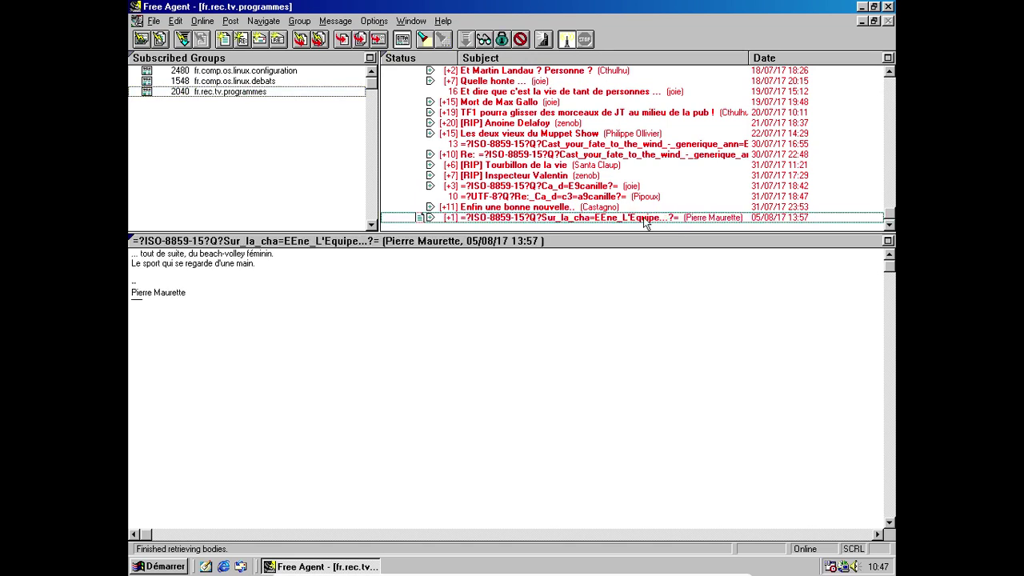
click(431, 218)
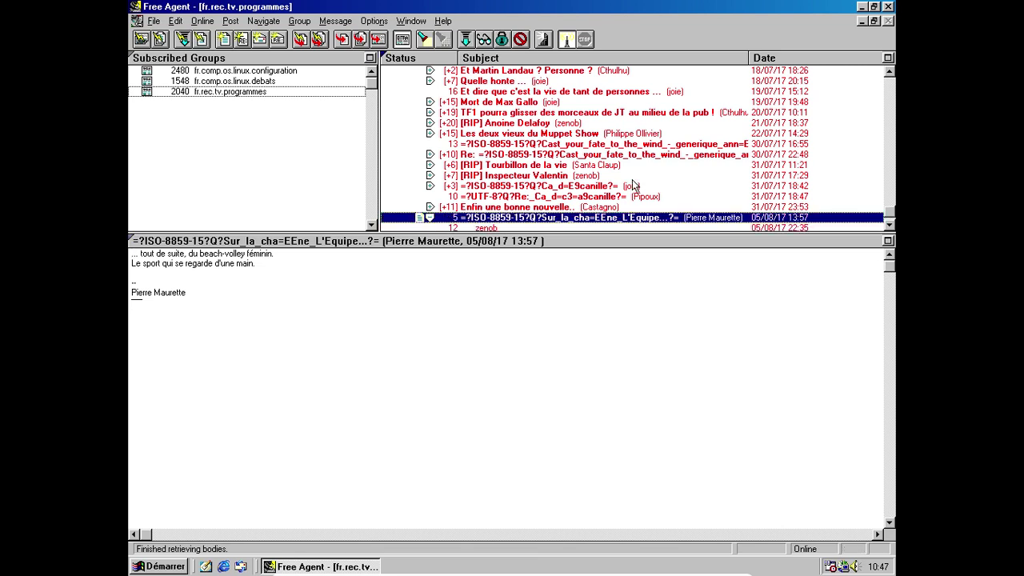
click(500, 228)
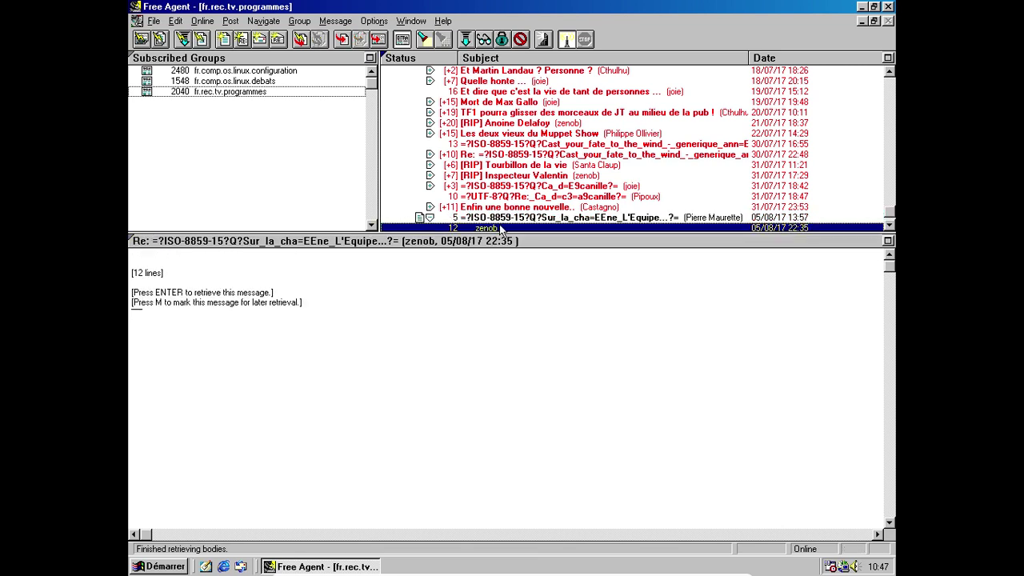
key(Return)
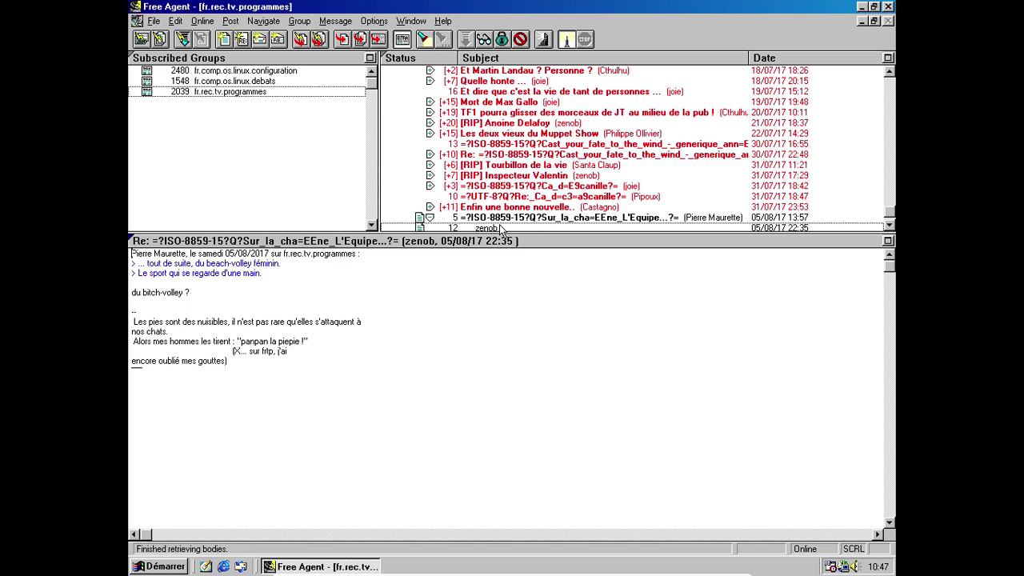
- Expand the thread "TF1 pourra glisser des morceaux de JT au milieu de la pub !" and retrieve its first message
click(488, 113)
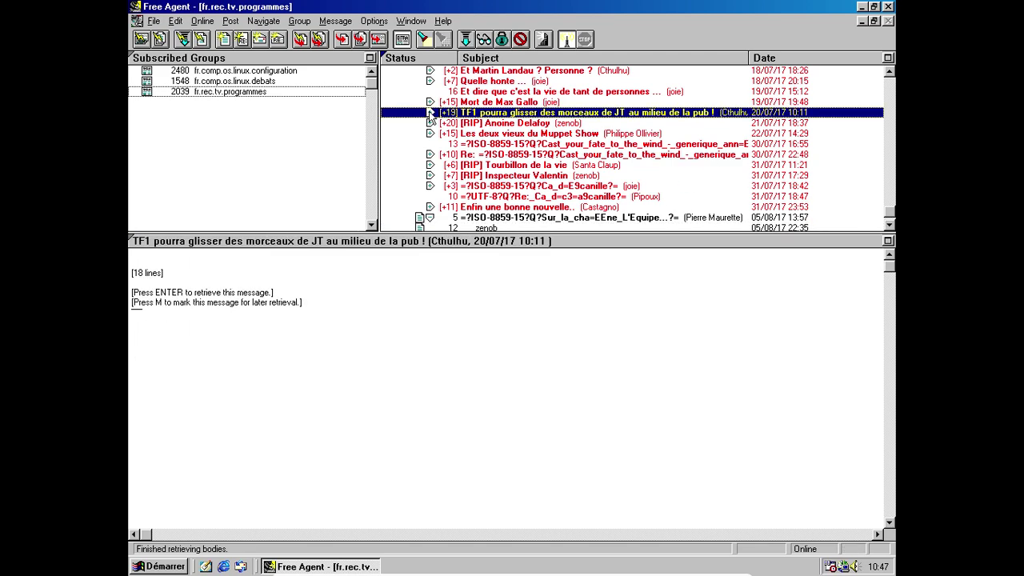
click(430, 114)
key(Return)
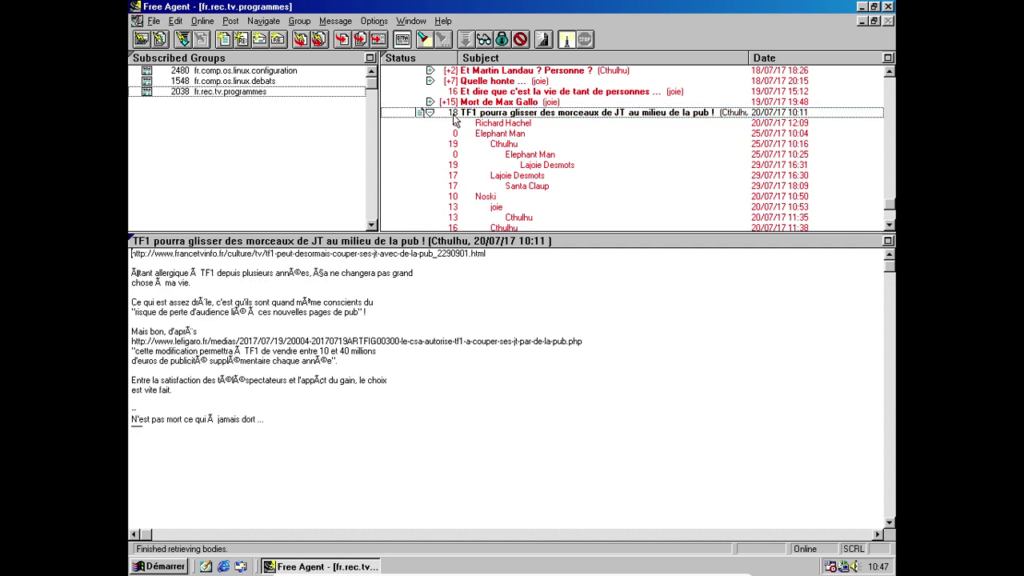
- Ignore the whole TF1 thread and select the message "Les deux vieux du Muppet Show"
right_click(504, 120)
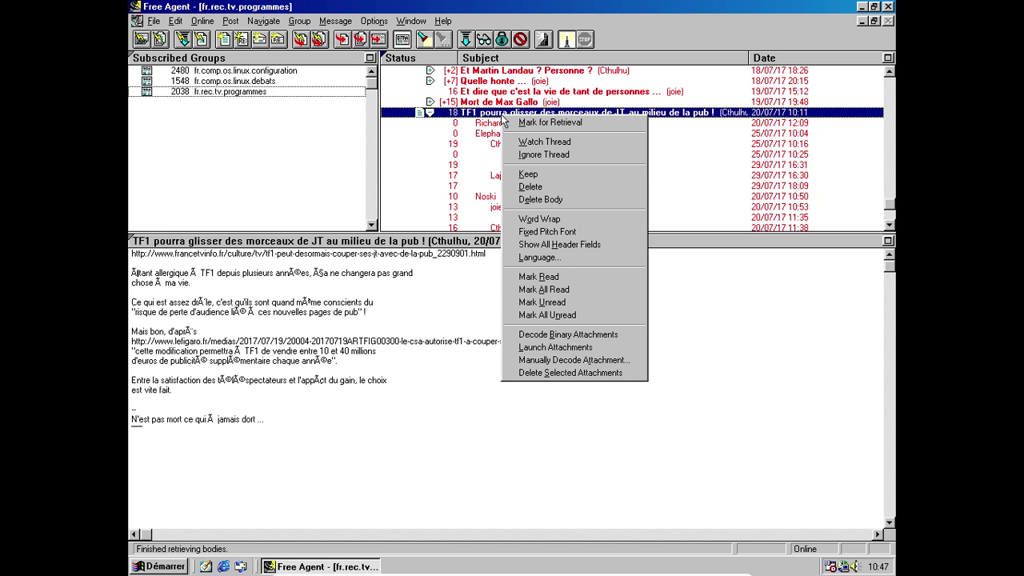
click(549, 156)
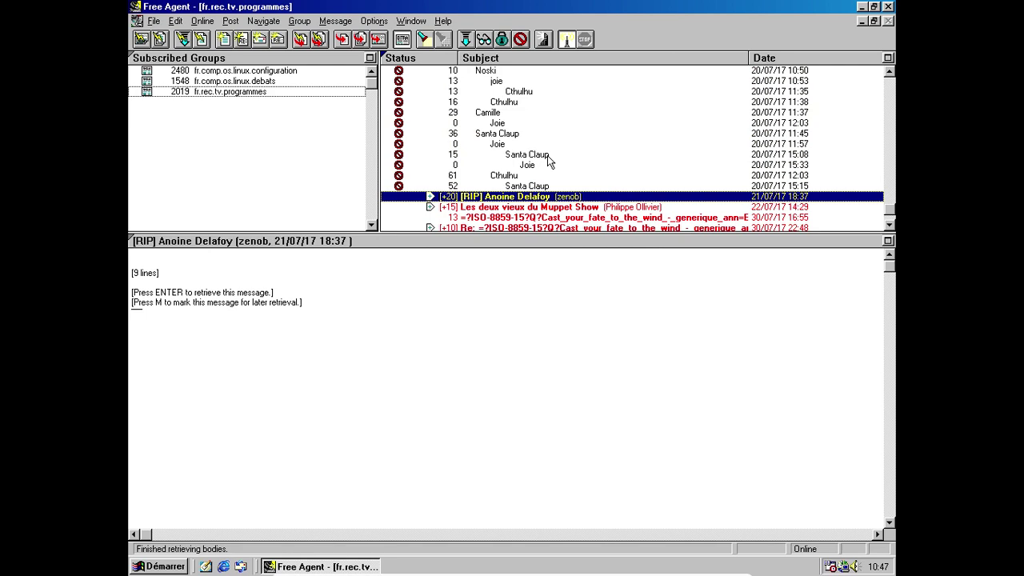
click(578, 209)
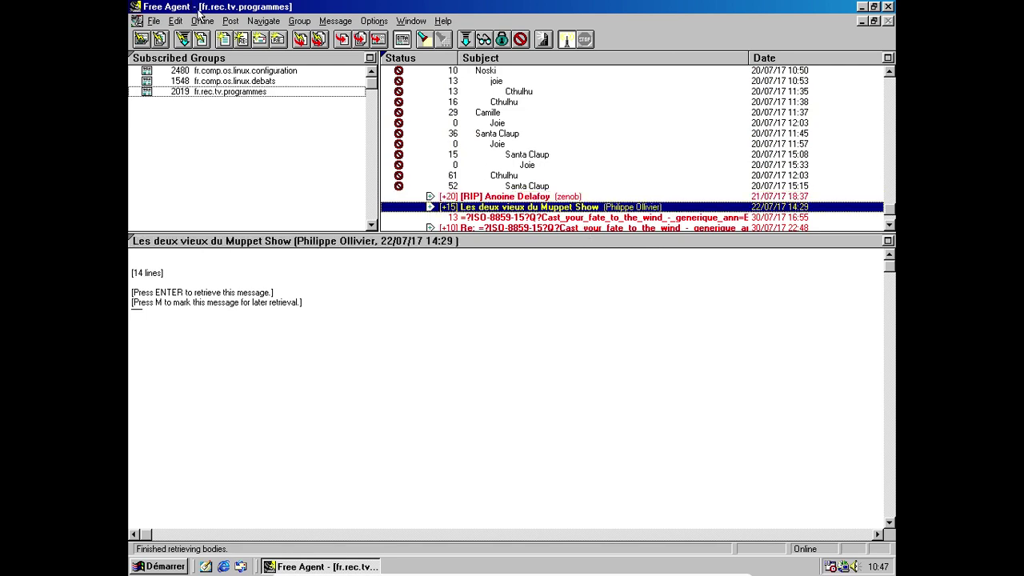
- Review the General Preferences, including threading, navigation, online, user, display, language, font and color settings, and close them without changes
click(379, 22)
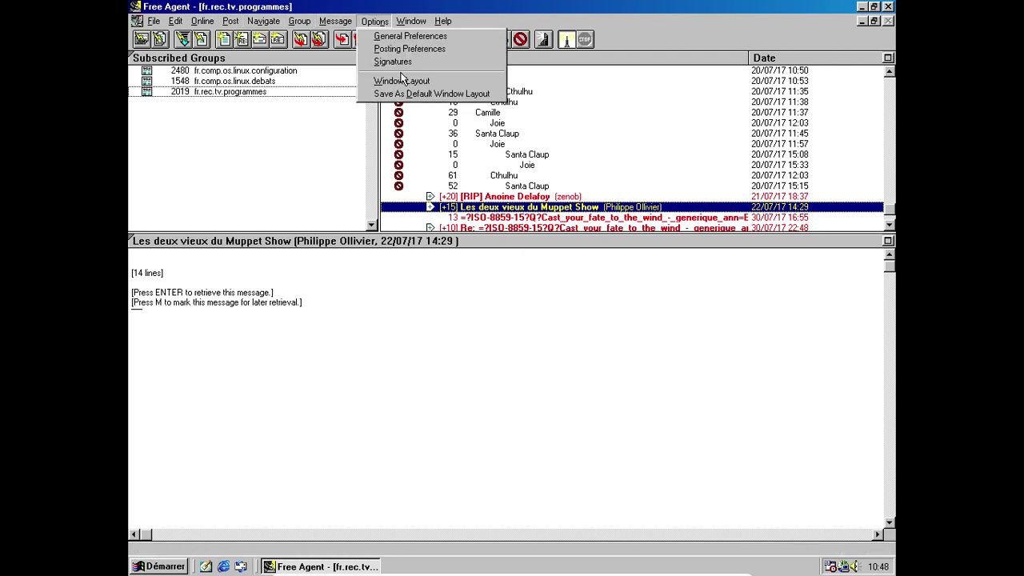
click(406, 37)
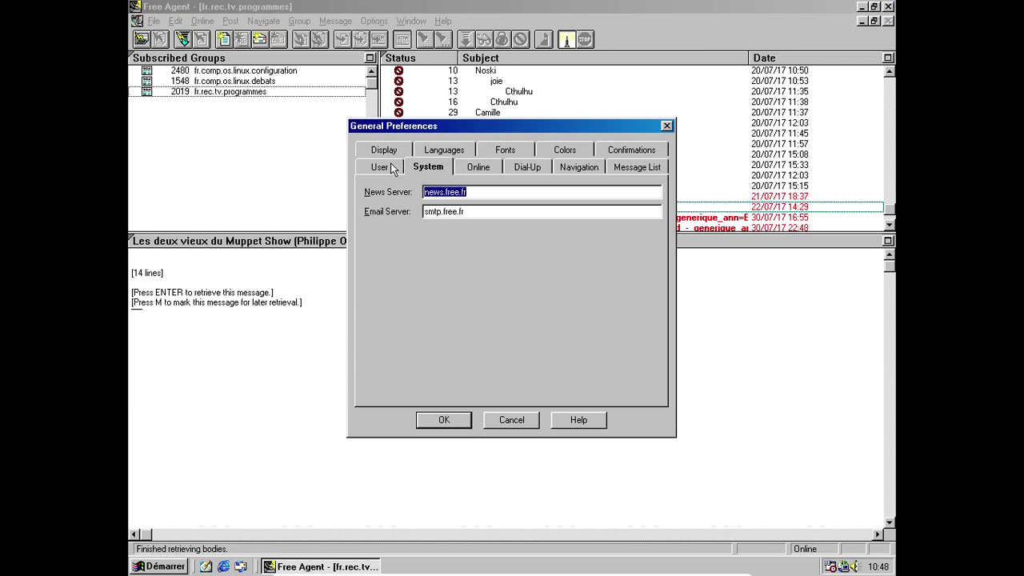
click(649, 168)
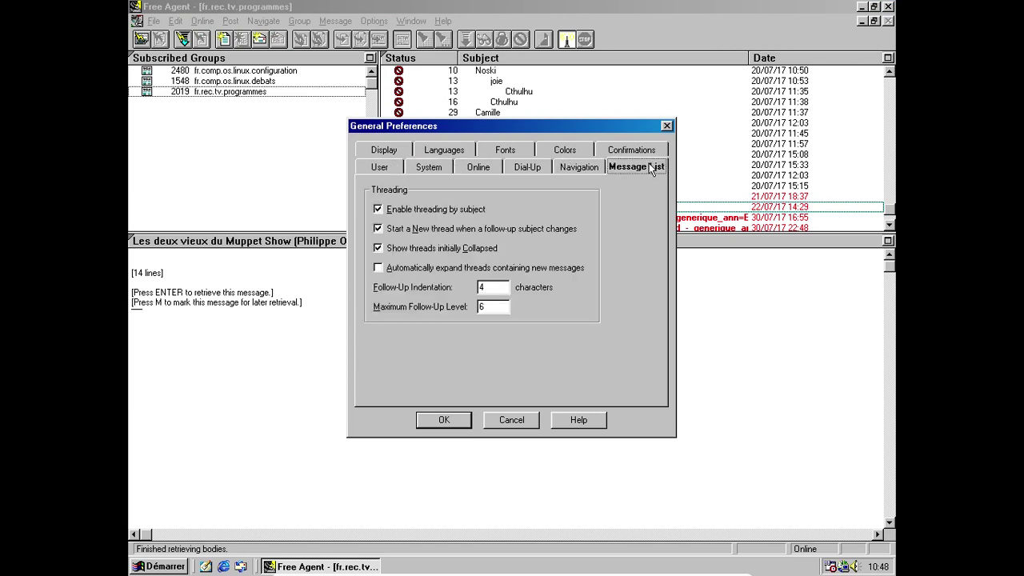
click(572, 167)
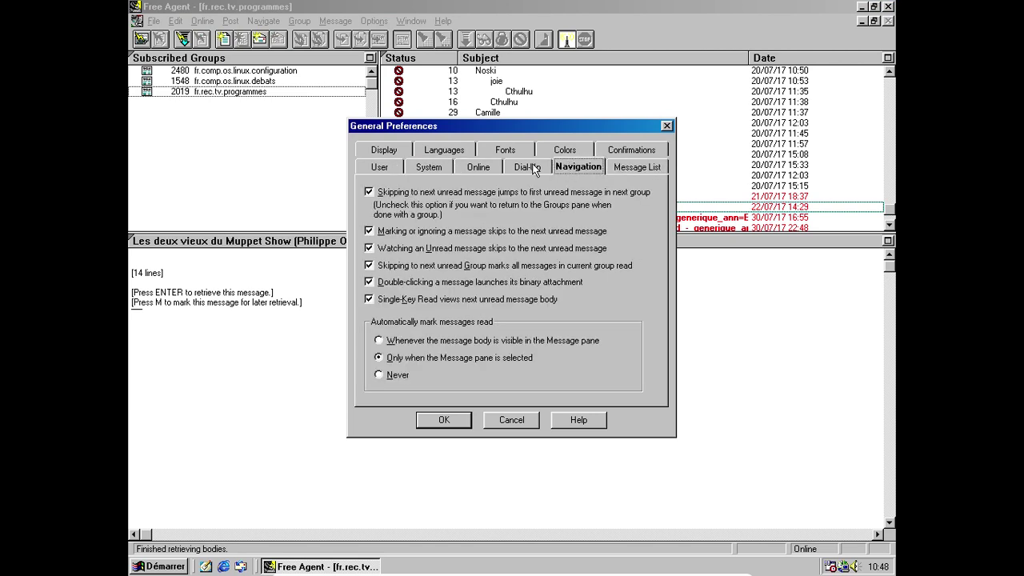
click(535, 169)
click(464, 168)
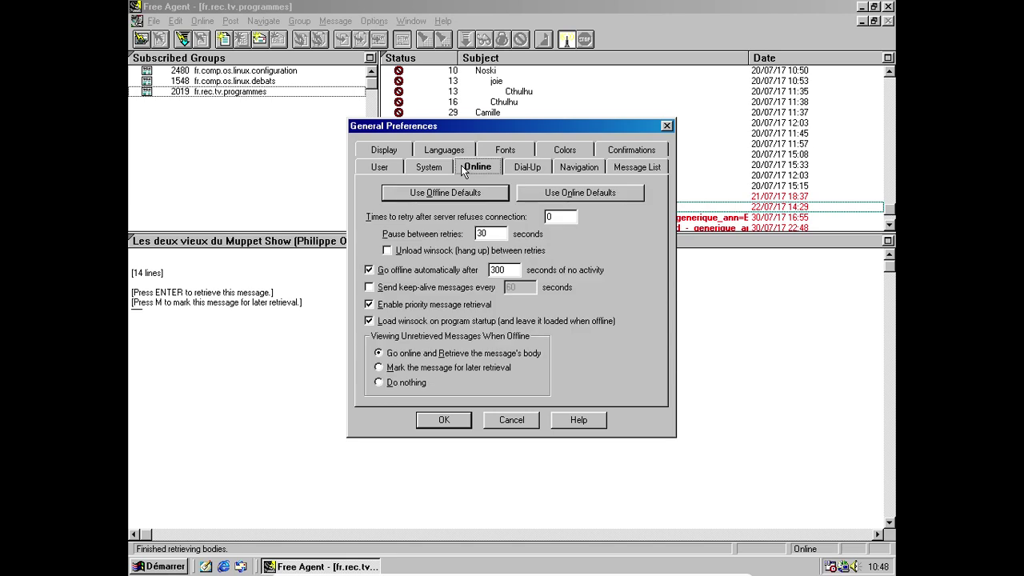
click(432, 169)
click(379, 168)
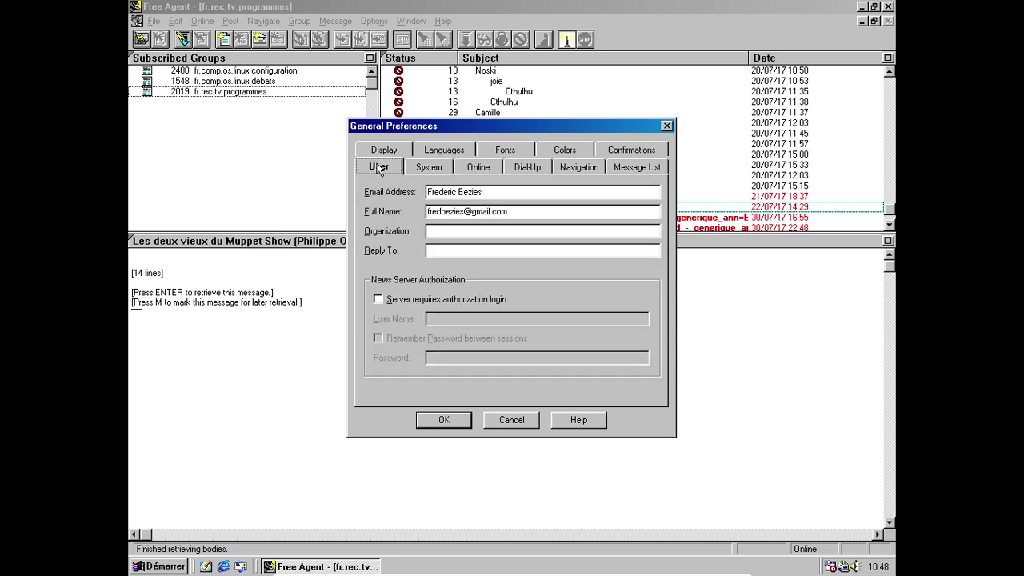
click(652, 170)
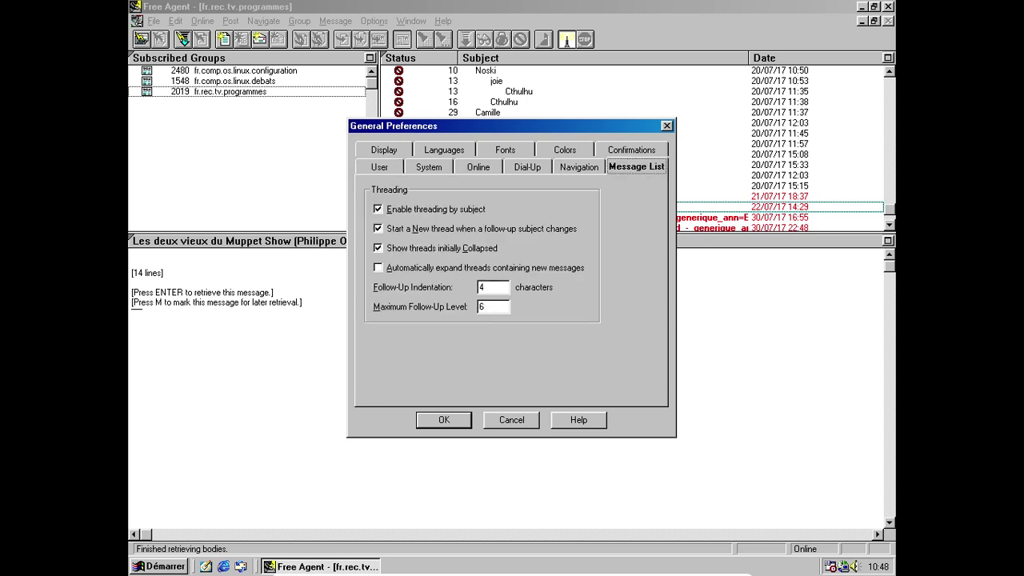
click(569, 165)
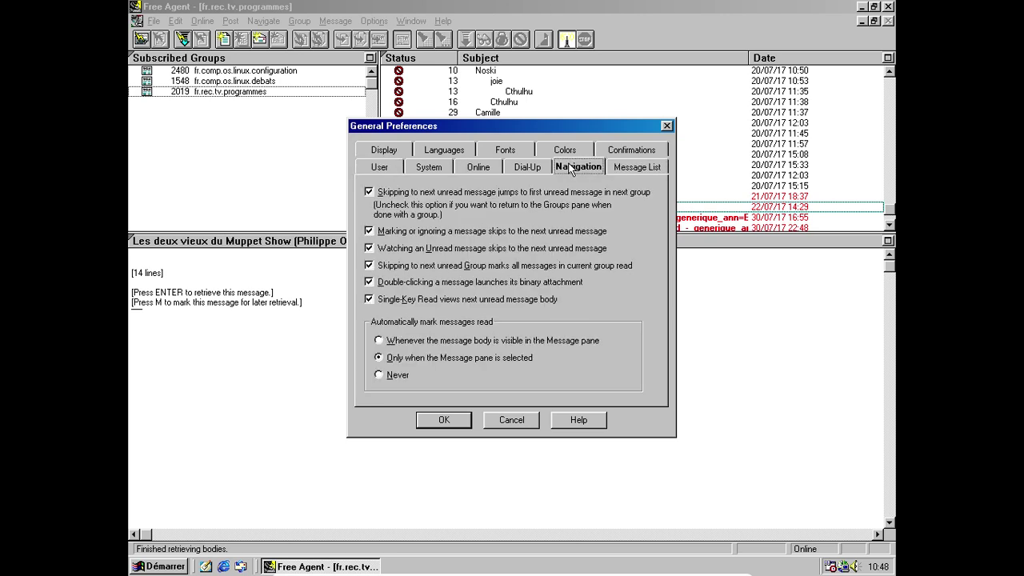
click(392, 152)
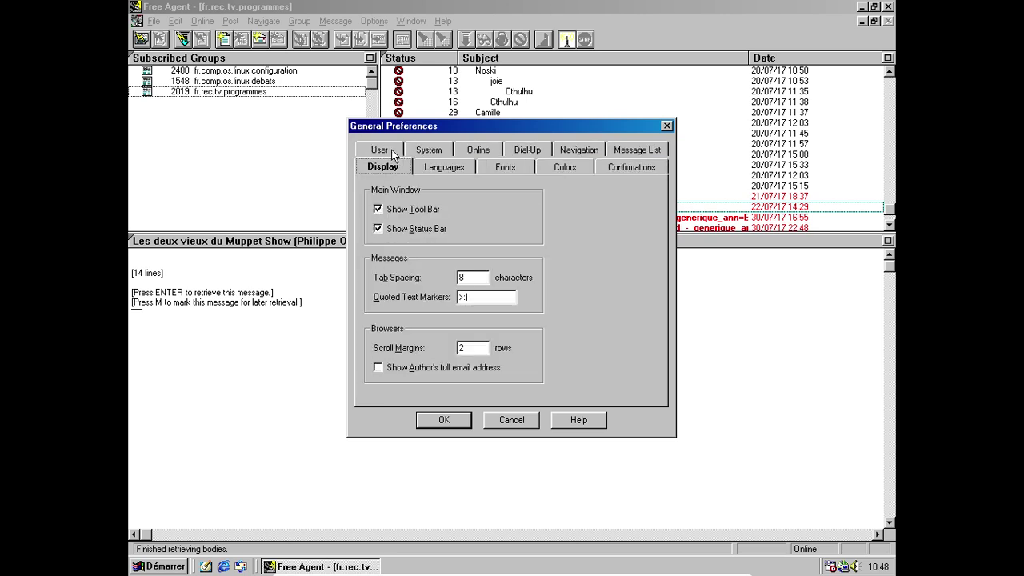
click(440, 168)
click(524, 165)
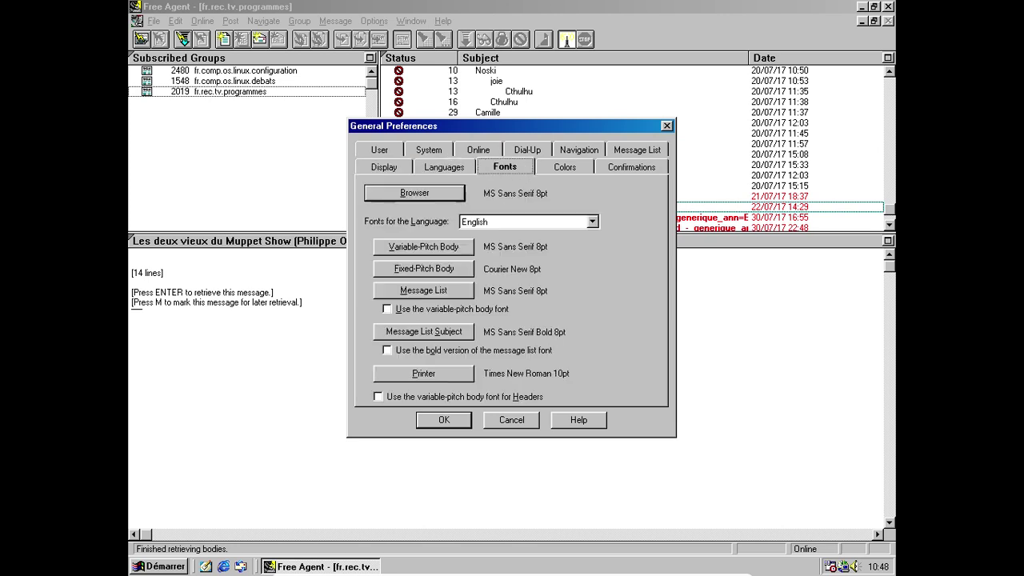
click(562, 168)
click(669, 127)
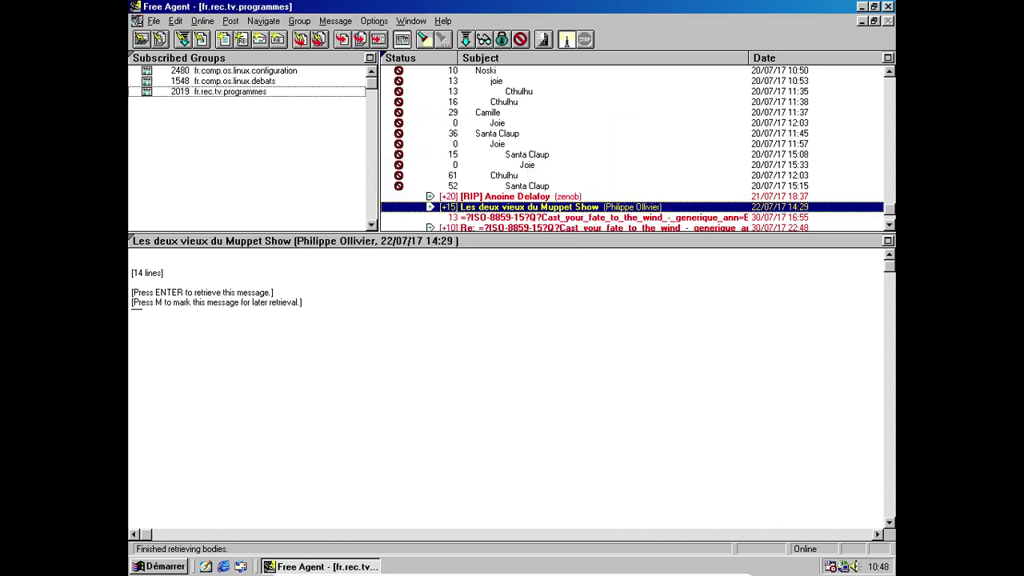
right_click(206, 92)
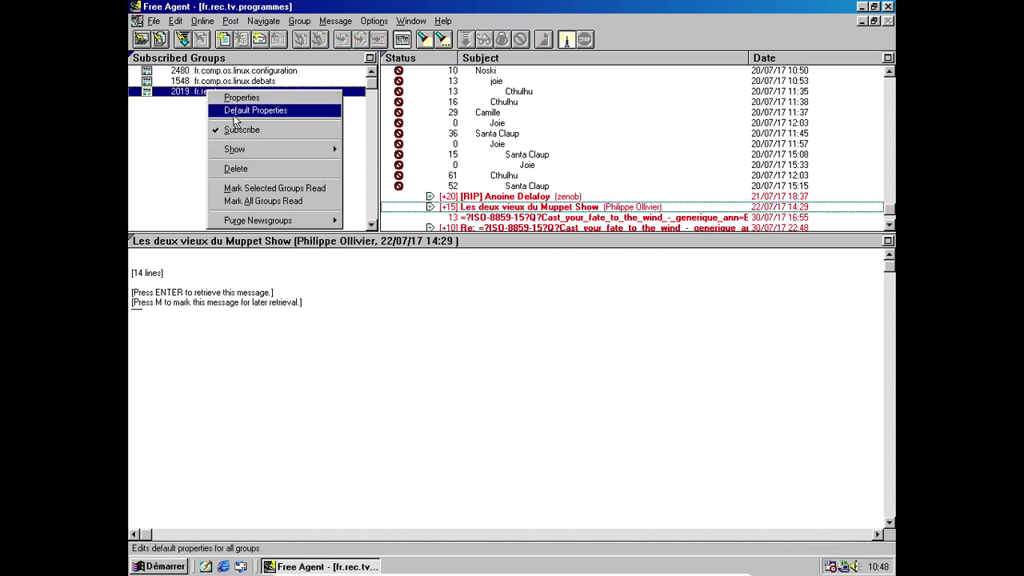
click(150, 128)
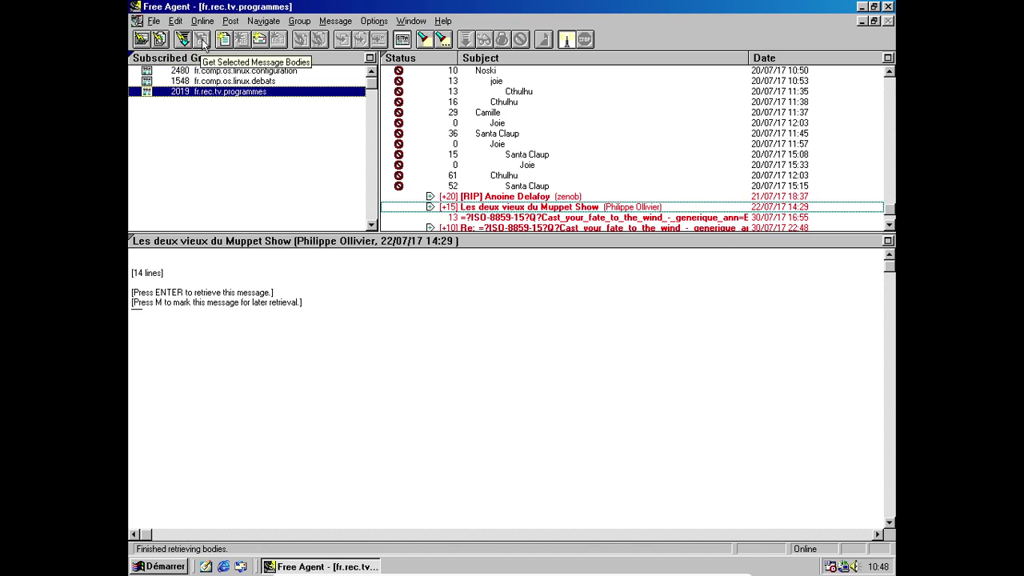
- Open the fr.comp.os.linux.debats group and retrieve its newest message, the group's charter
click(200, 82)
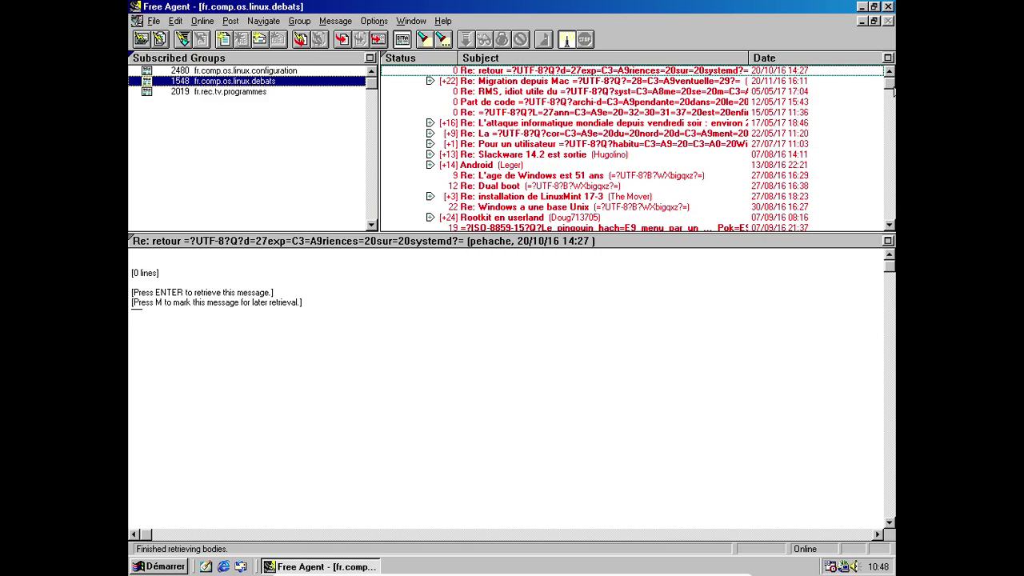
drag(890, 86, 890, 215)
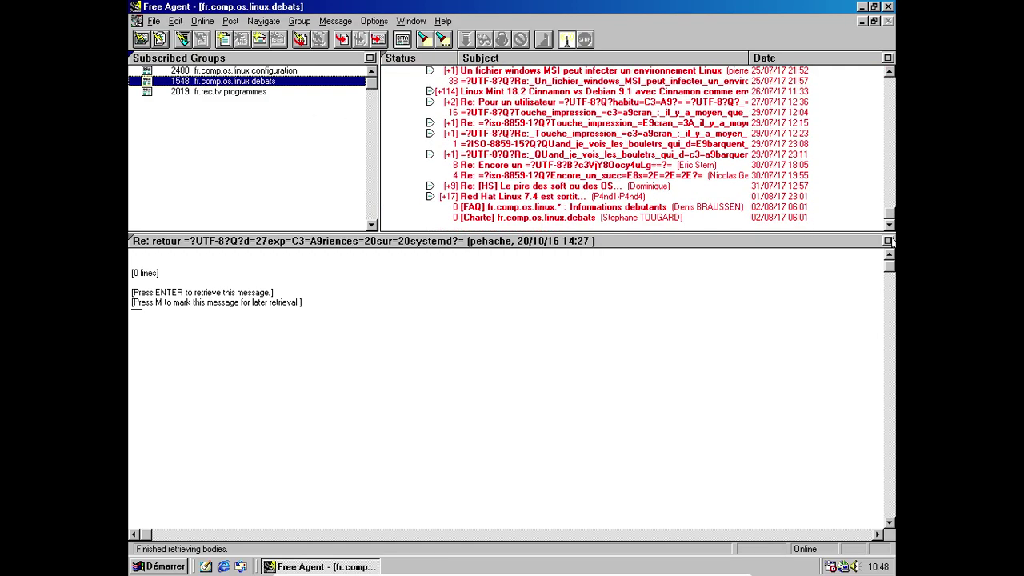
click(654, 217)
double_click(654, 218)
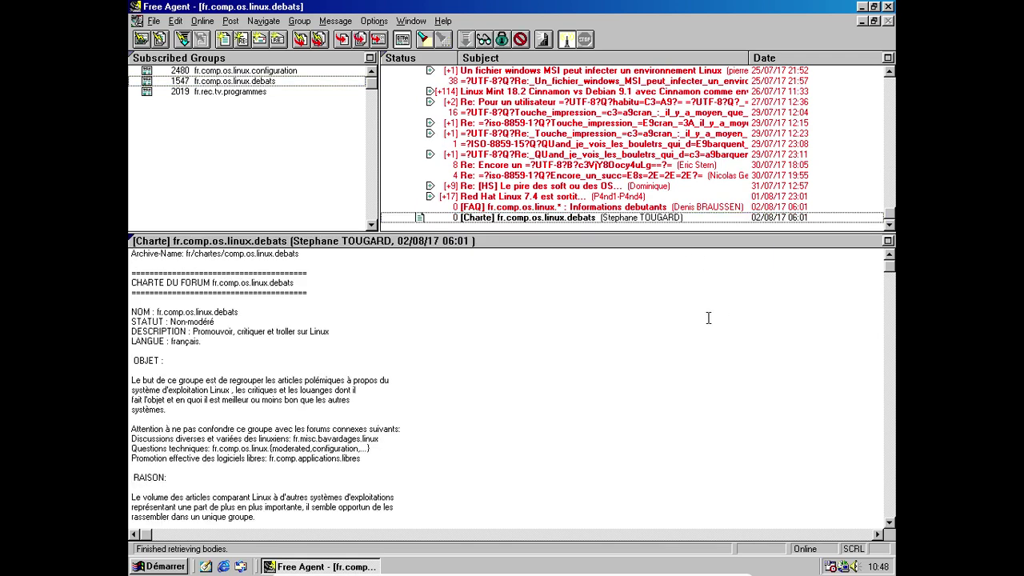
- Expand the thread "Red Hat Linux 7.4 est sortit..." and retrieve its first three messages in order
click(589, 197)
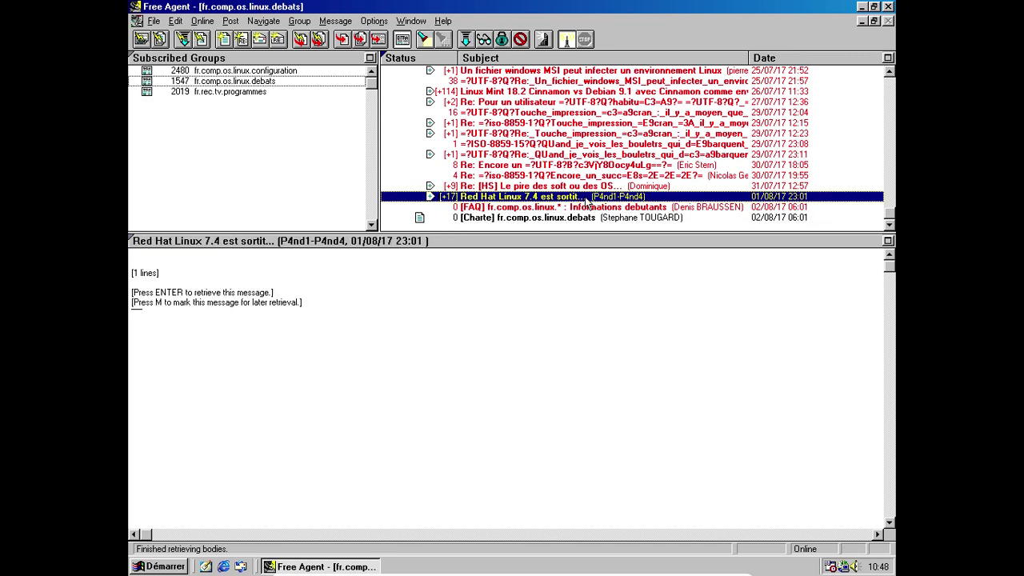
click(430, 197)
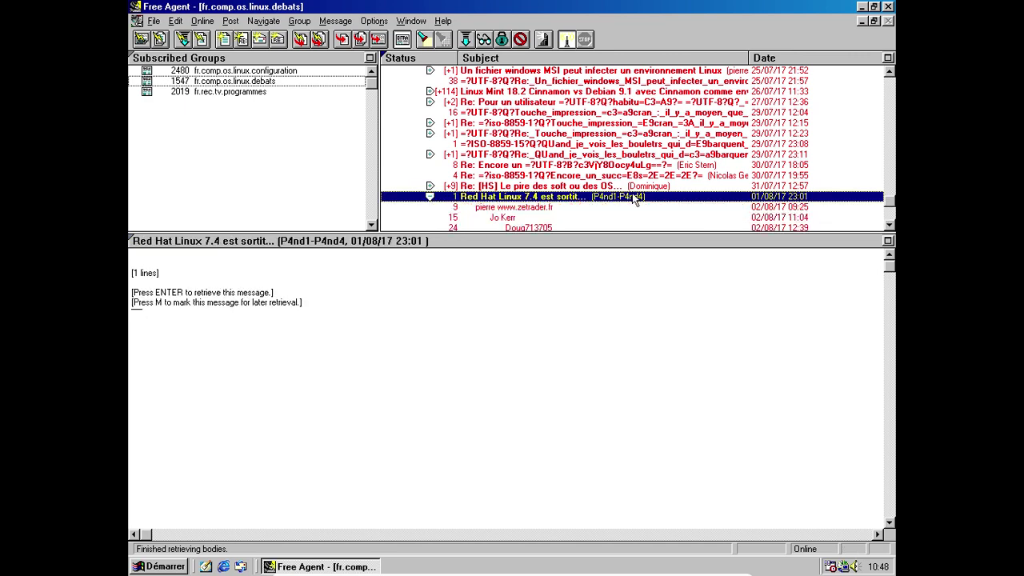
key(Return)
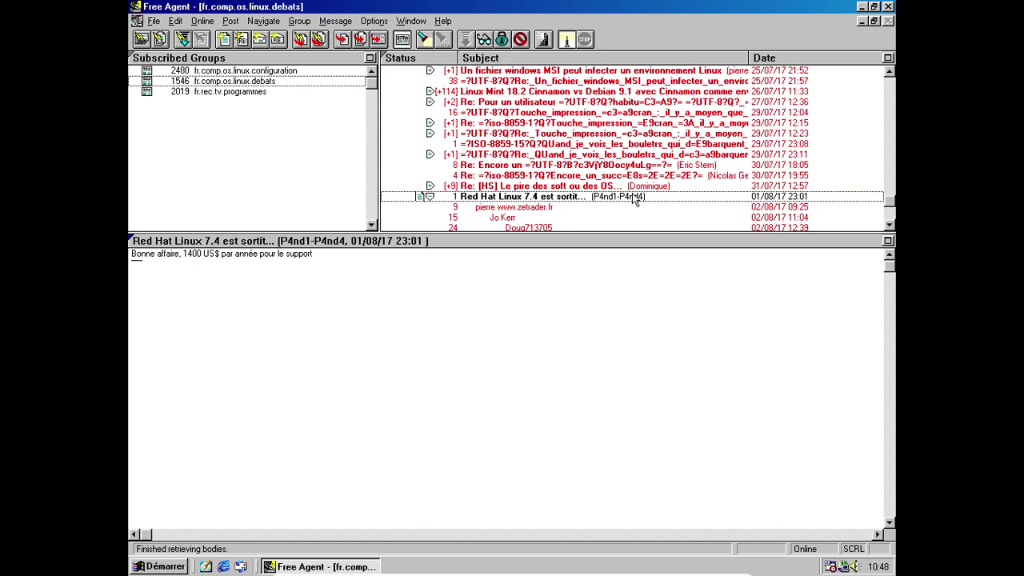
click(572, 205)
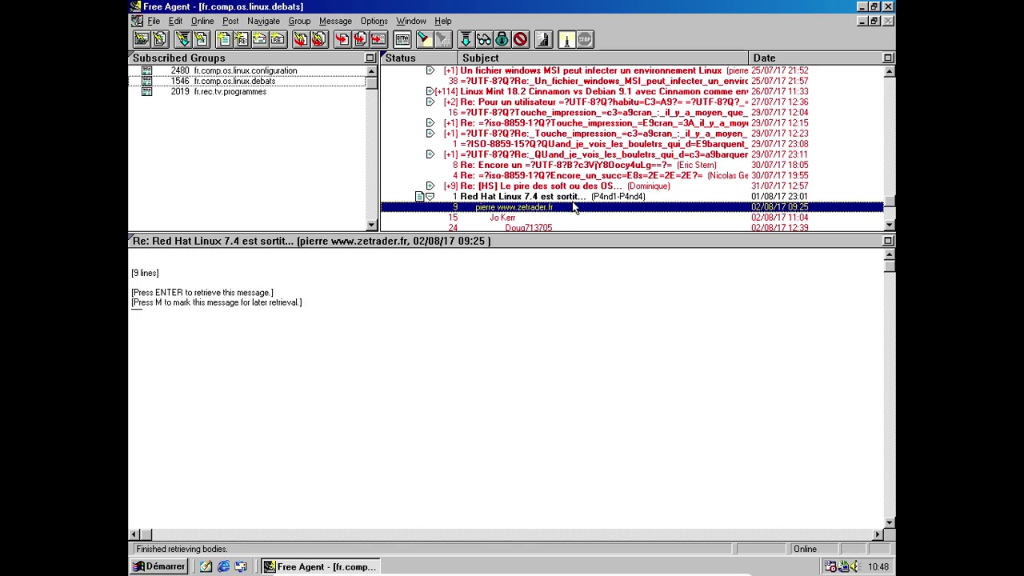
key(Return)
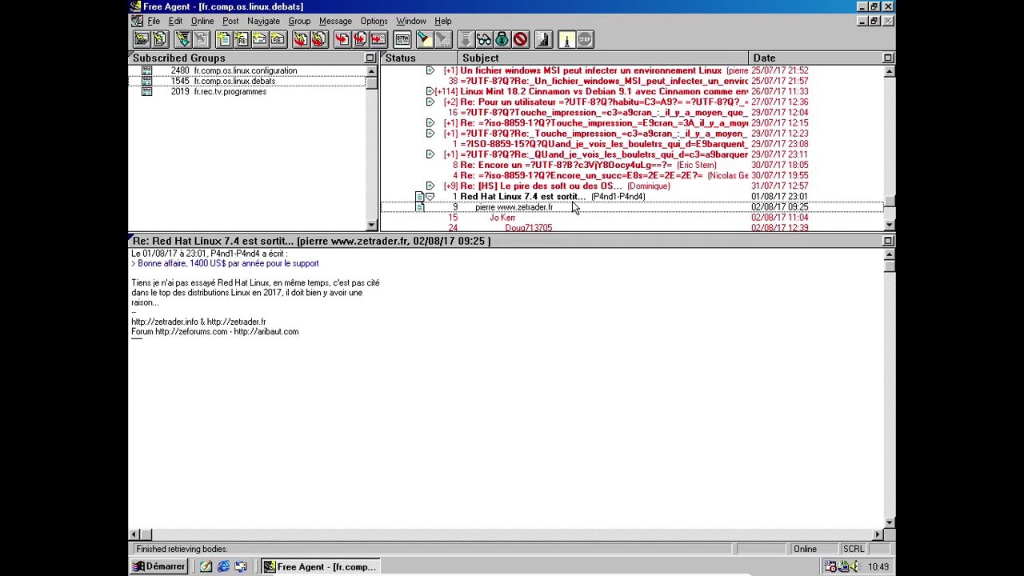
click(560, 217)
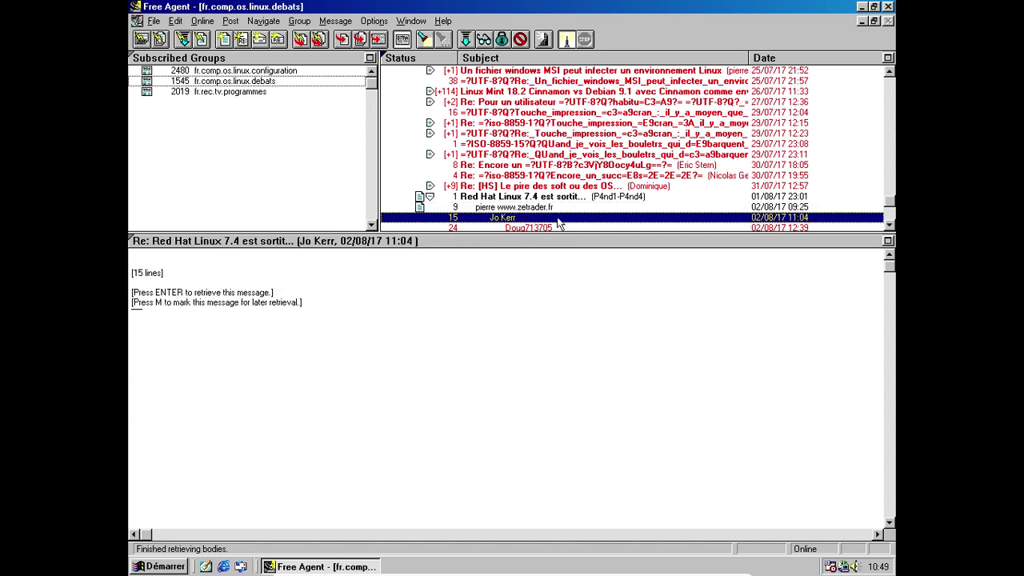
key(Return)
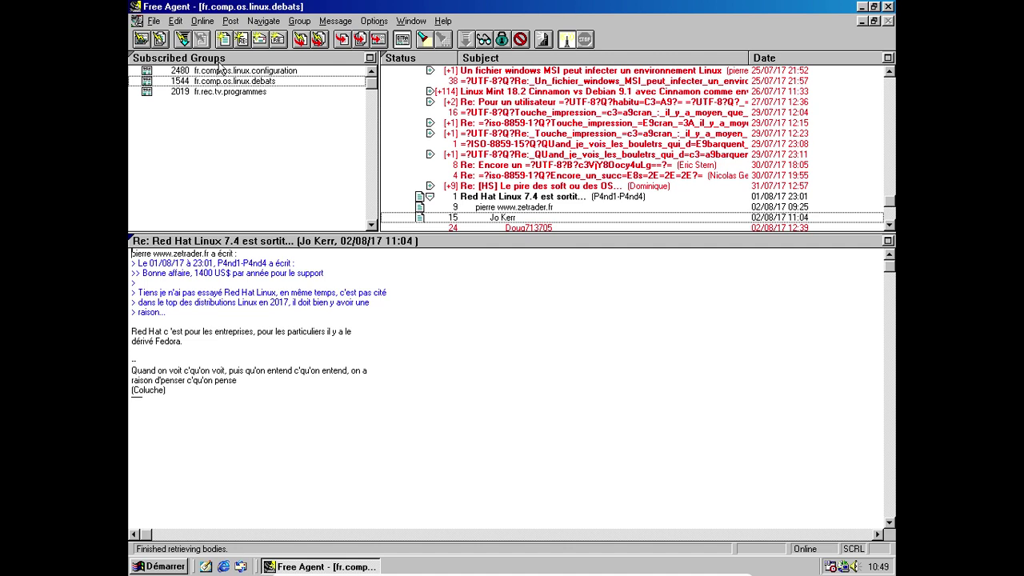
- Post a follow-up to the Red Hat thread's first message reading "Toujours en train de troller sur le forum ? :)", accepting the From field
click(524, 198)
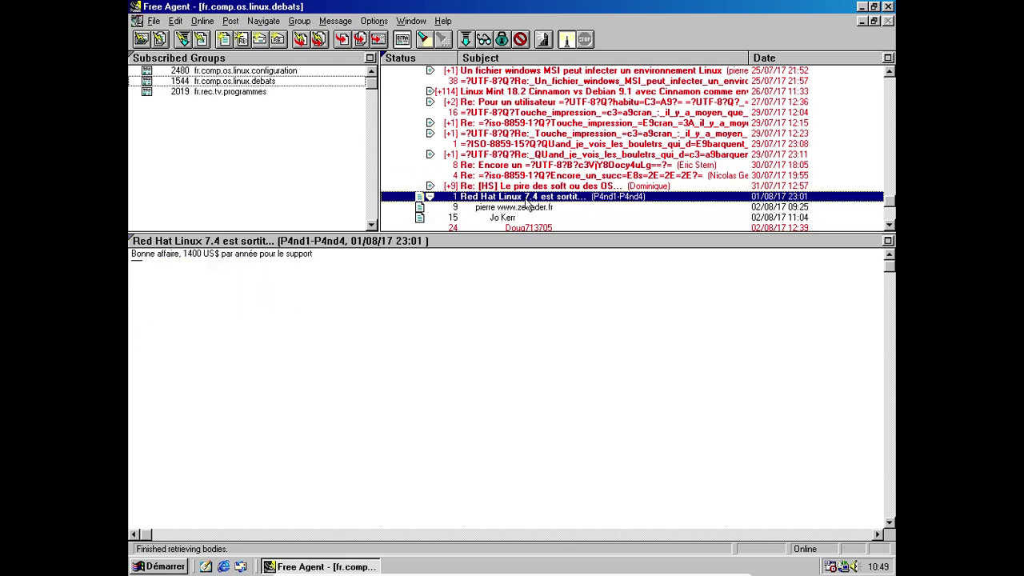
right_click(525, 198)
click(464, 286)
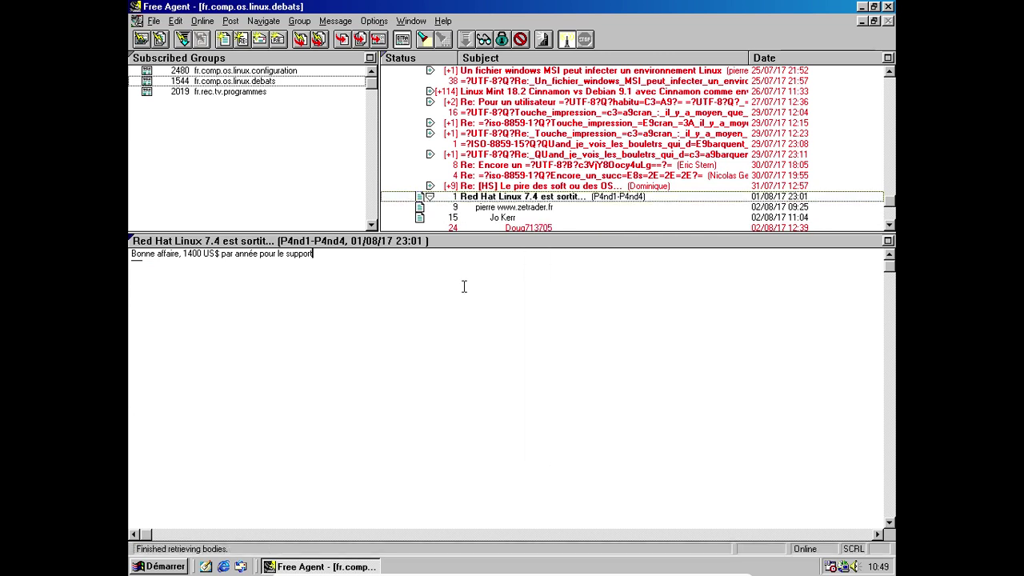
click(240, 44)
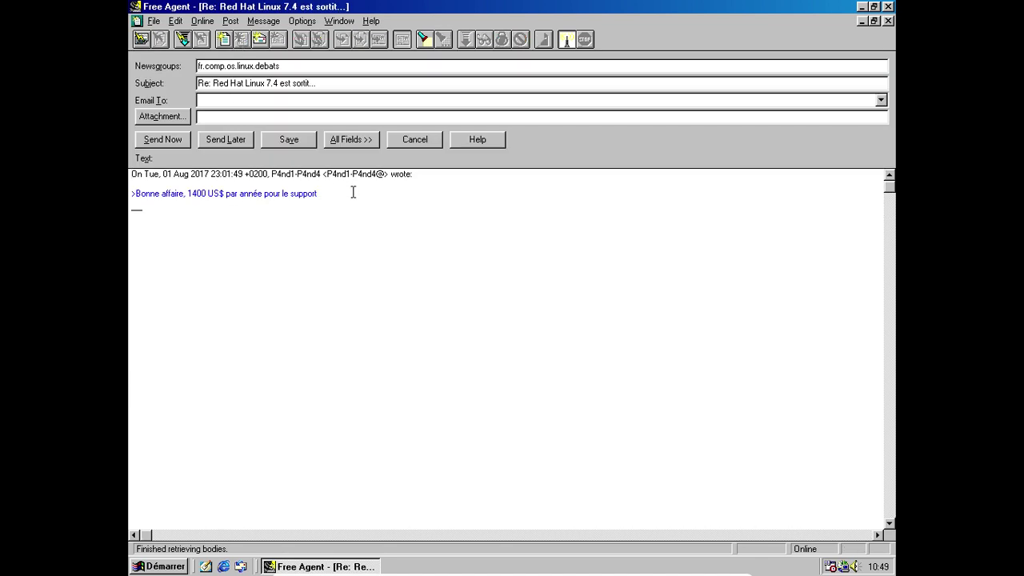
text(Toujours en train de tooller sur le fo)
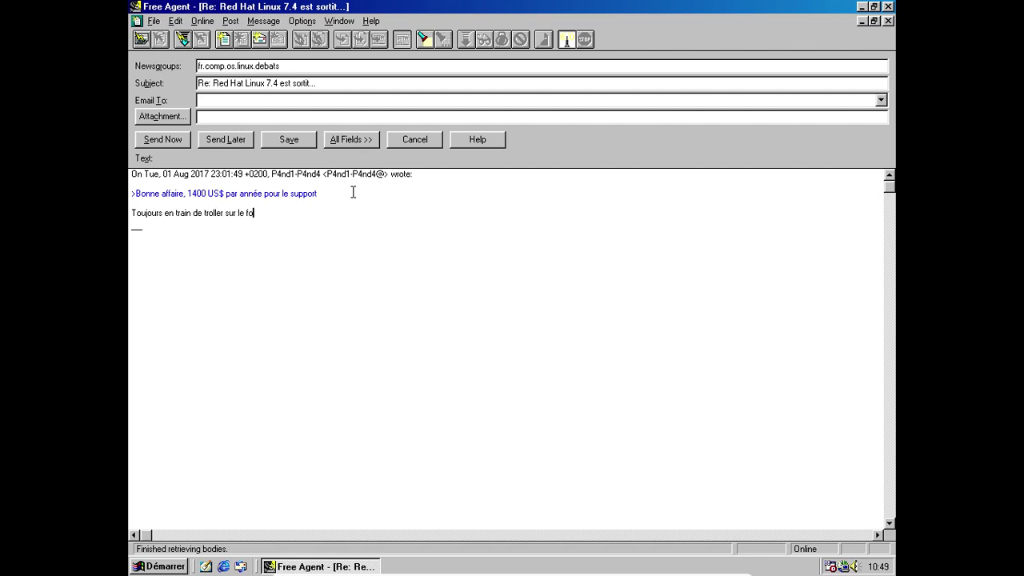
text(rum ? :)
click(159, 141)
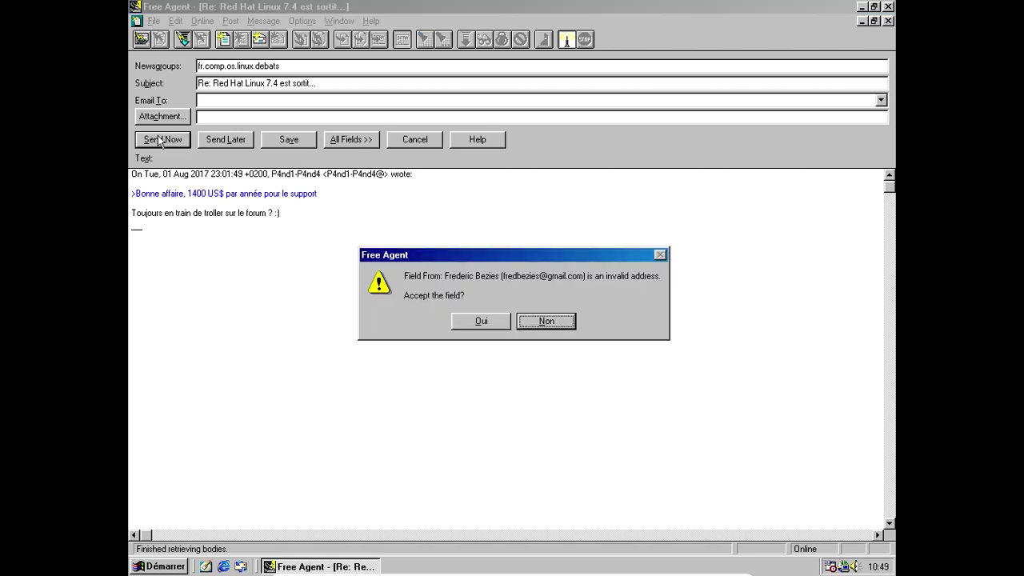
click(482, 325)
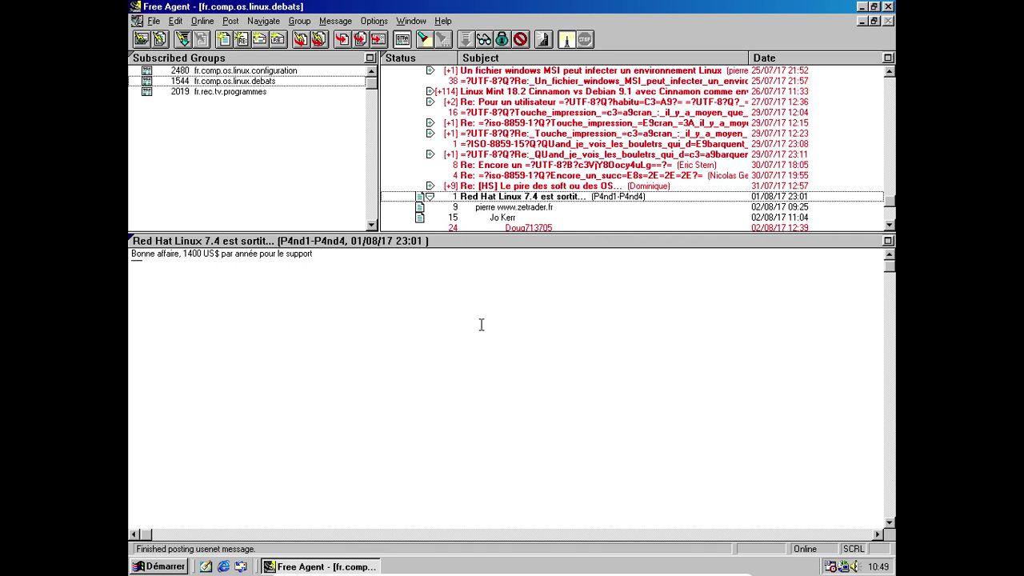
- Retrieve new headers and open the newly posted reply in the Red Hat Linux 7.4 thread
click(163, 45)
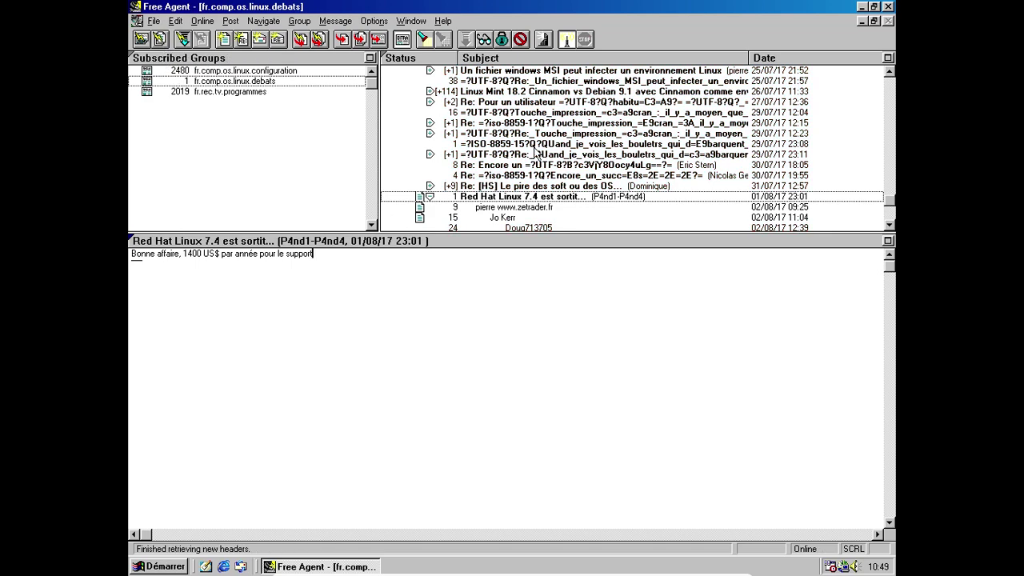
scroll(890, 228, down, 5)
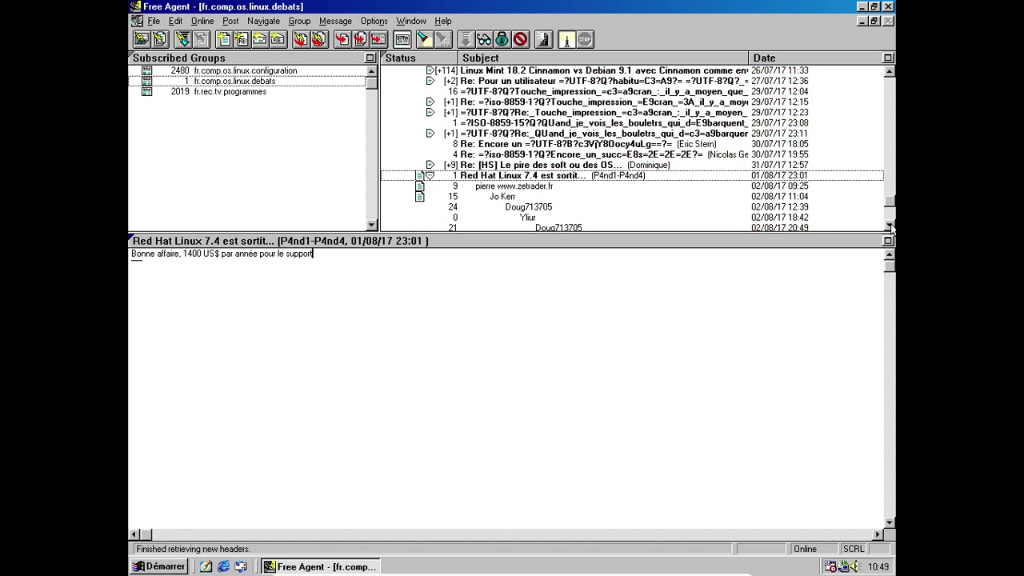
scroll(890, 228, down, 5)
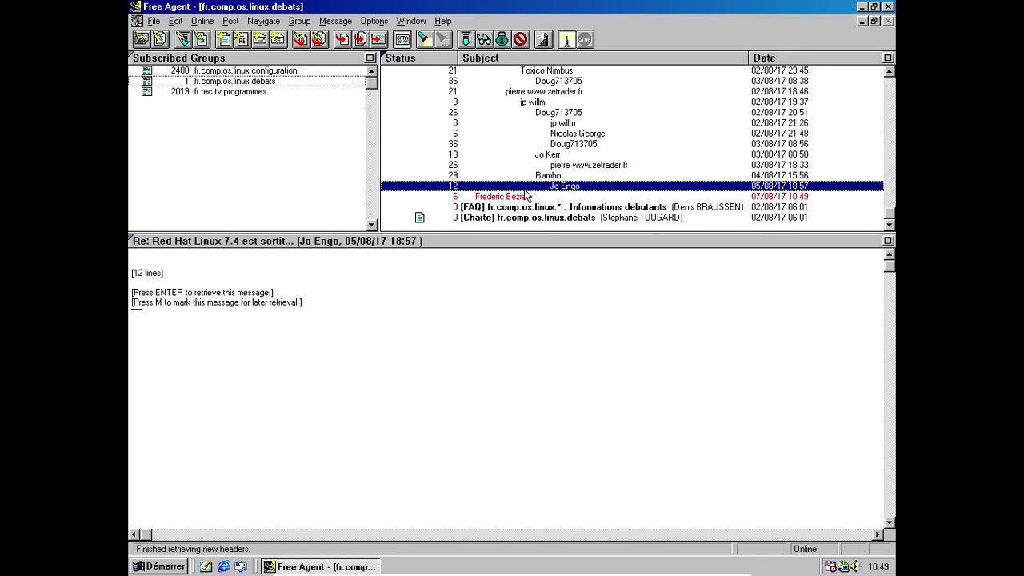
click(526, 189)
click(520, 197)
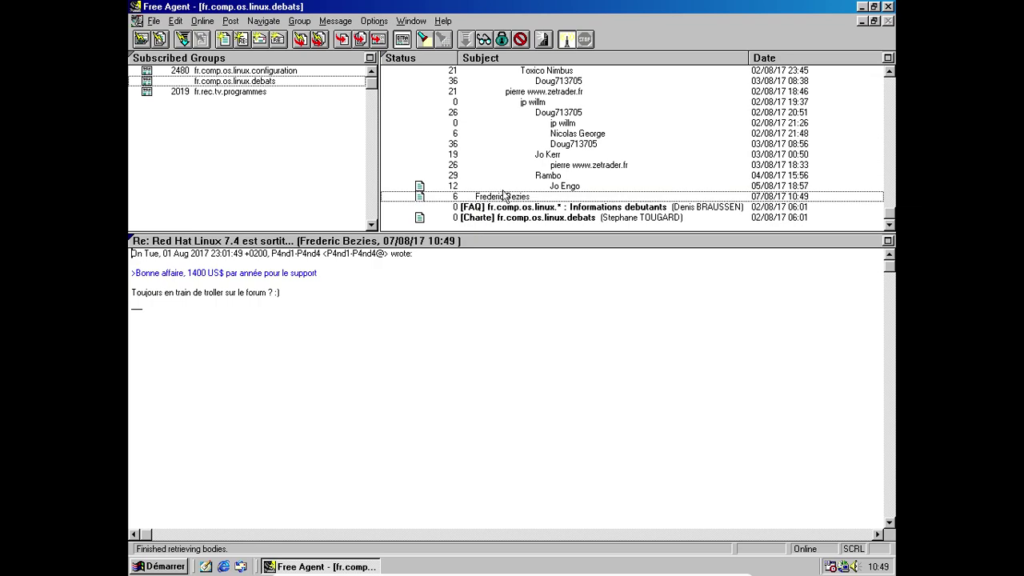
- Browse the fr.comp.os.linux.configuration and fr.rec.tv.programmes groups, and mark all messages in all groups as read
click(250, 72)
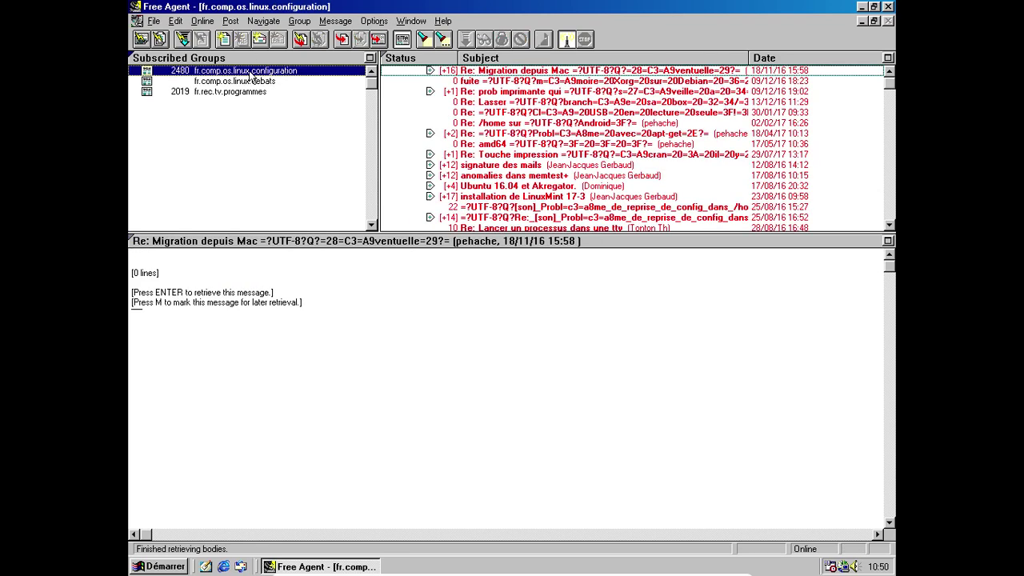
drag(889, 87, 890, 213)
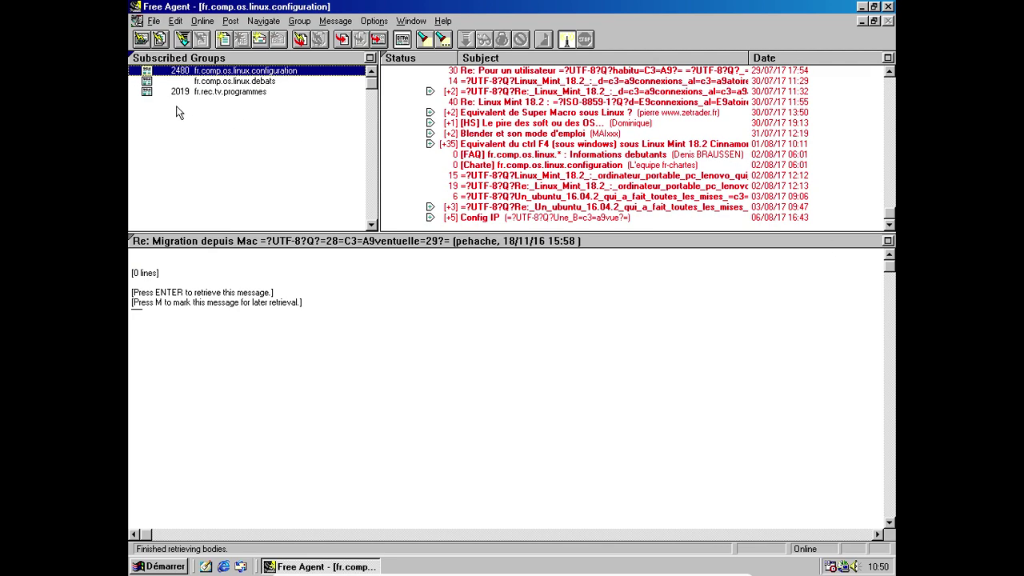
click(210, 93)
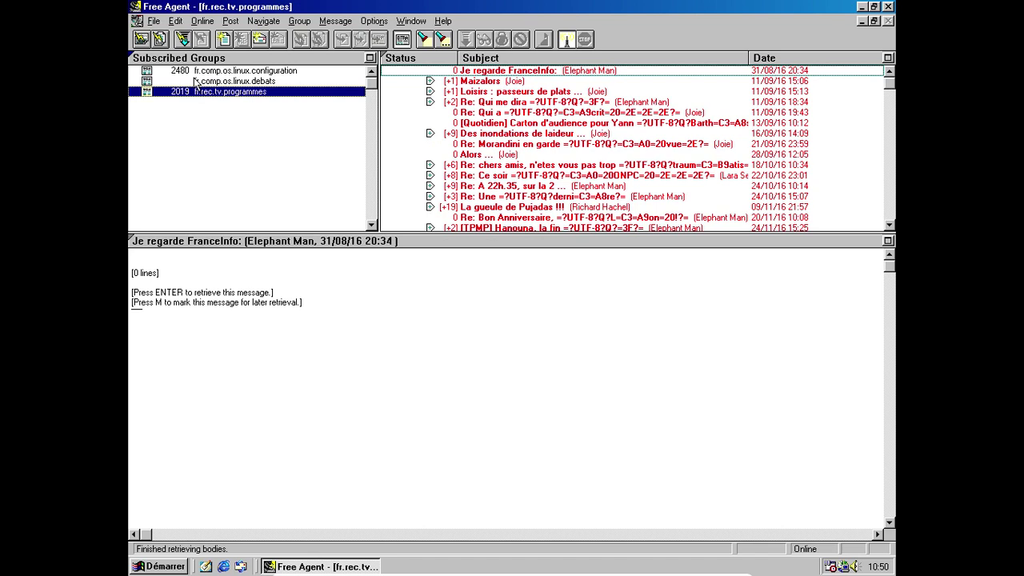
right_click(204, 93)
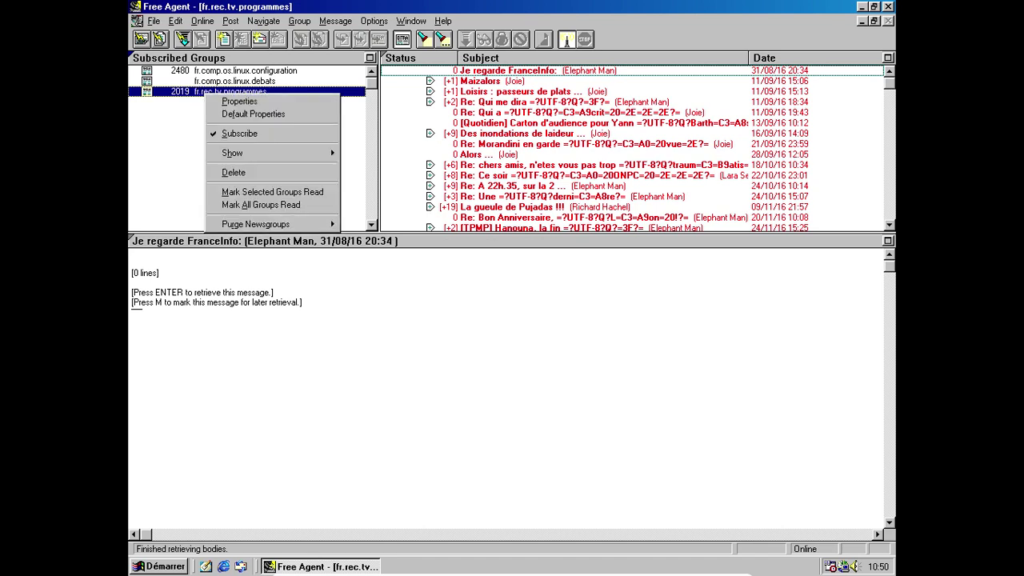
click(263, 207)
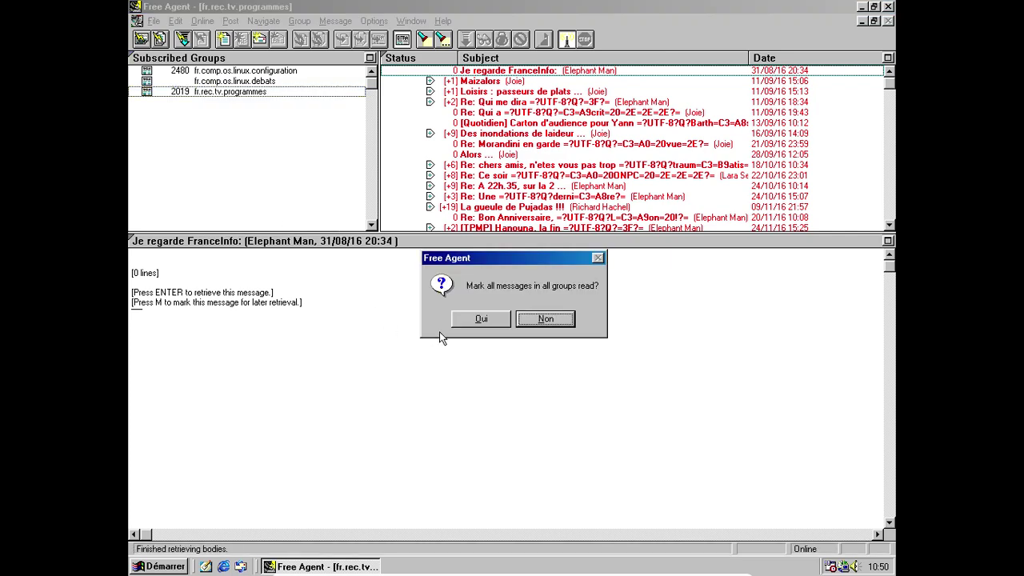
click(461, 323)
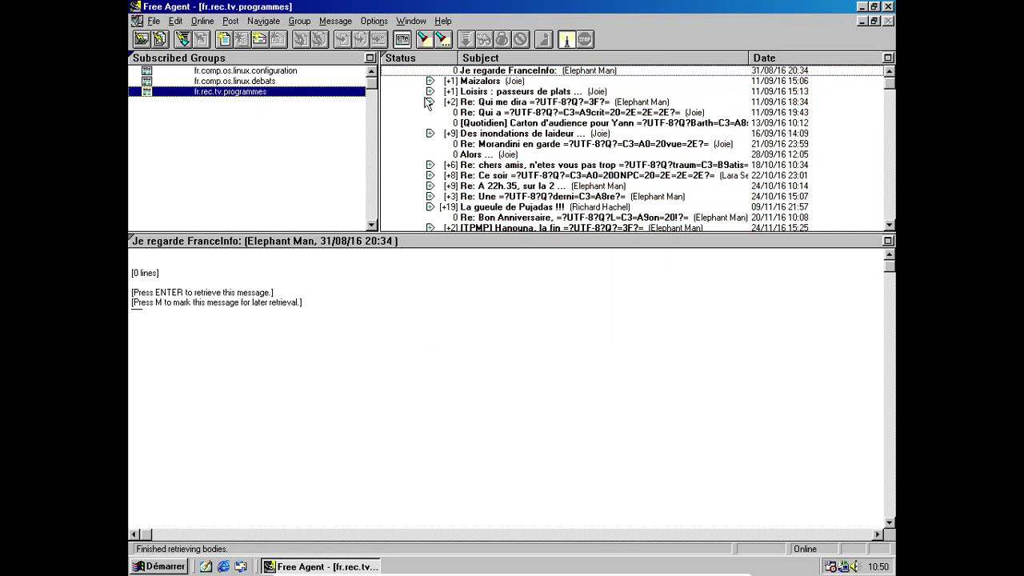
- Open the fr.comp.os.linux.debats group and select the message "Re: Slackware 14.2 est sortie"
click(240, 82)
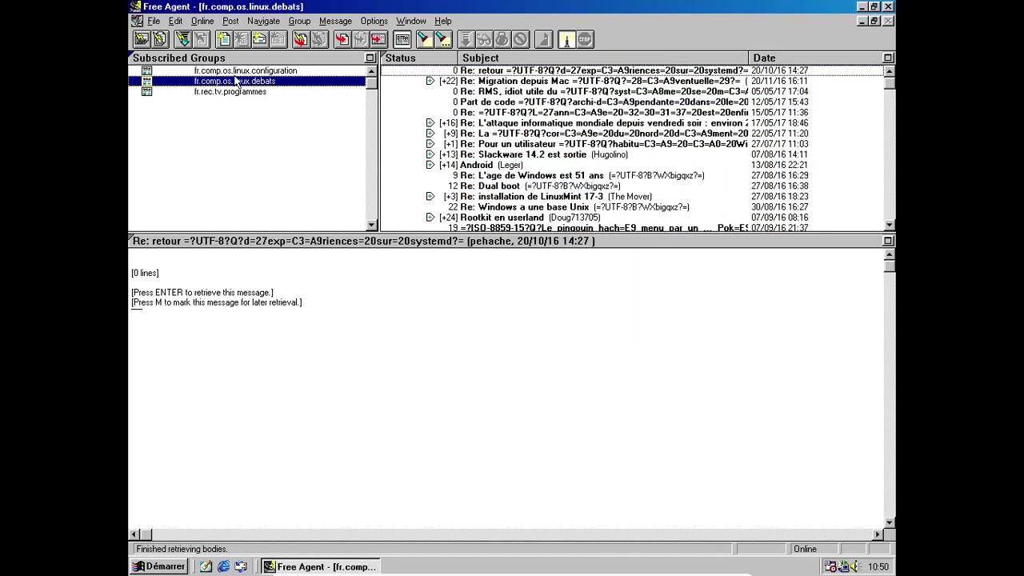
click(624, 156)
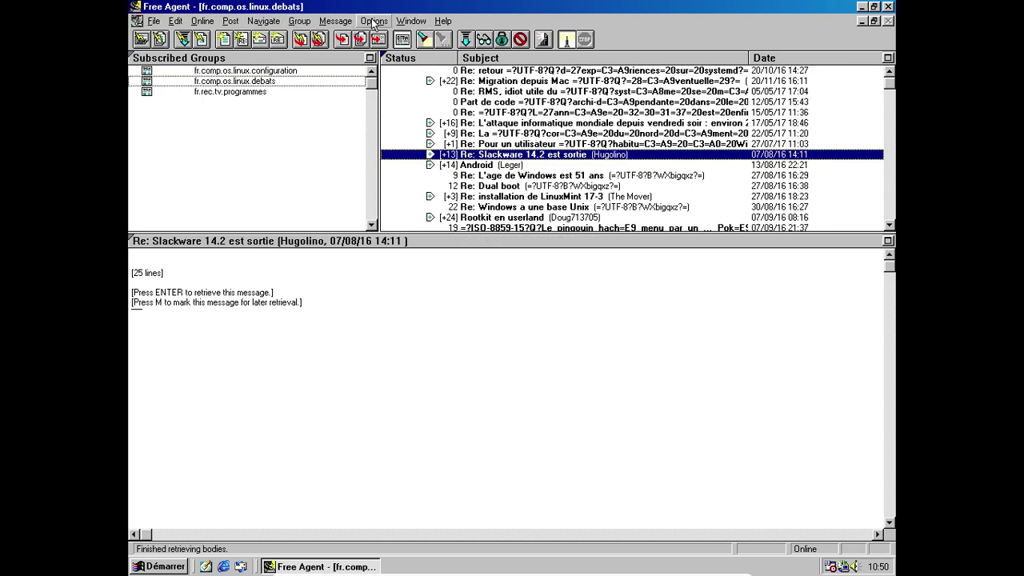
- View the posted Red Hat reply in the Outbox, and close both the message and the Outbox
click(290, 23)
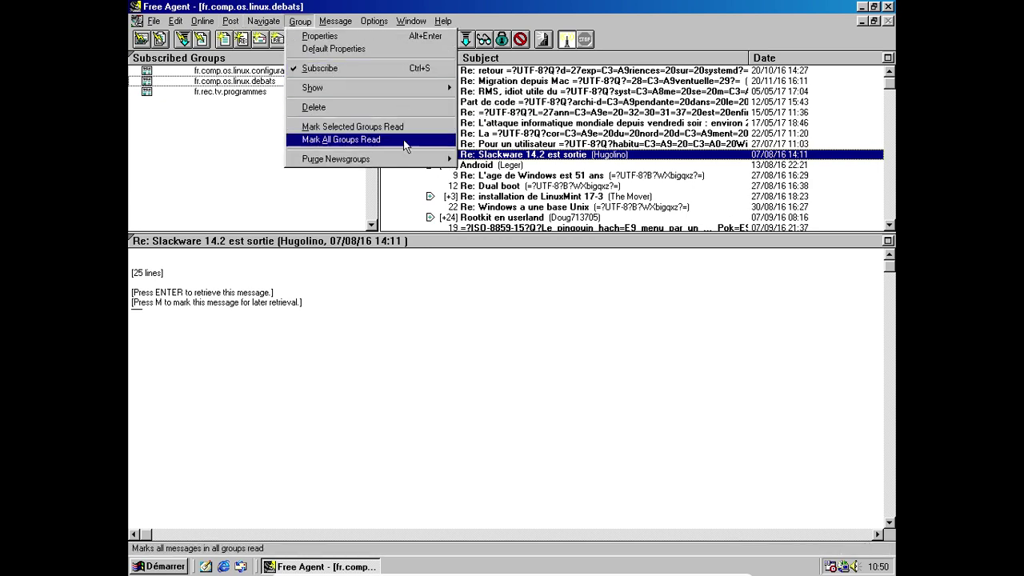
mouse_move(372, 24)
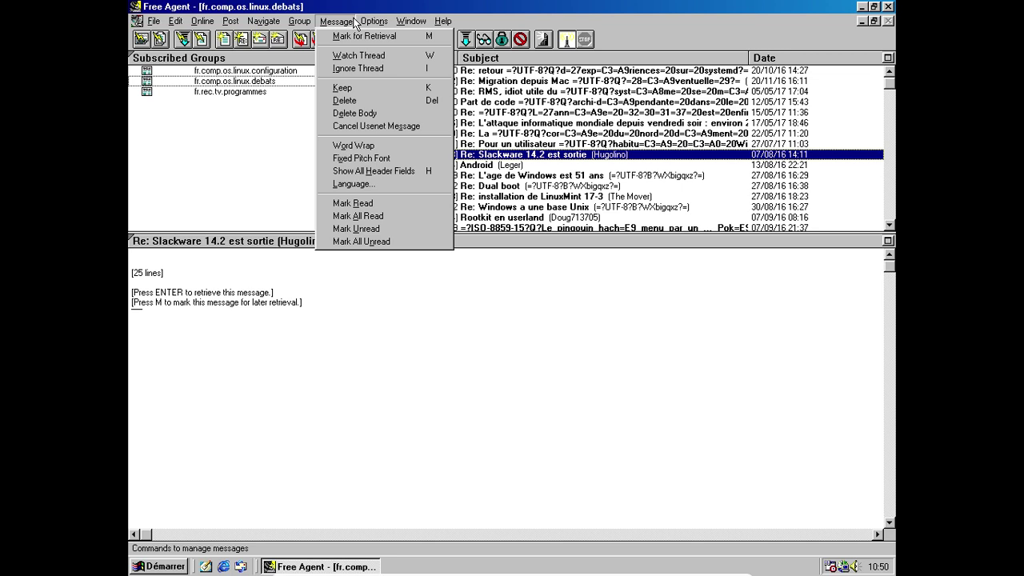
mouse_move(388, 24)
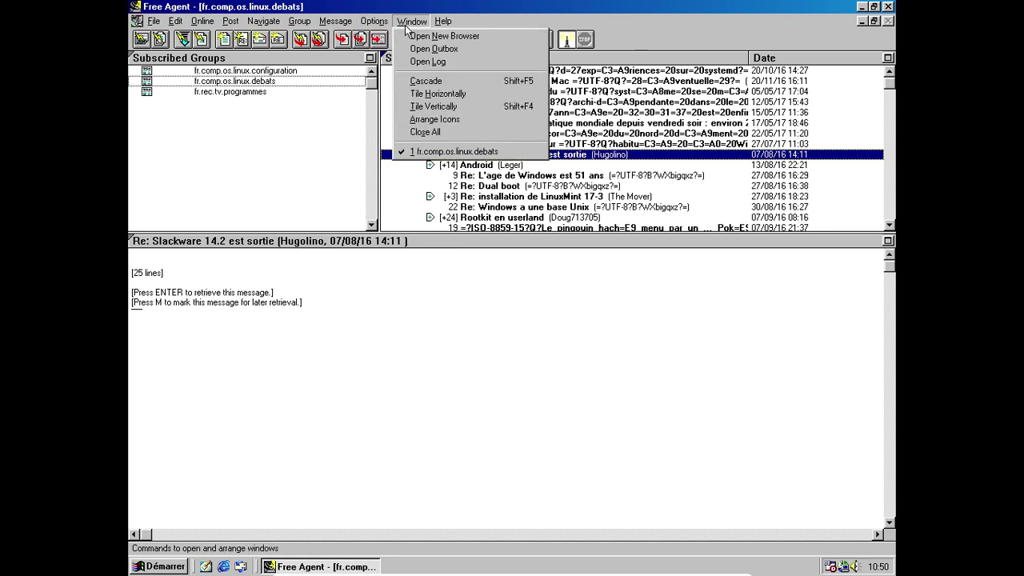
click(422, 48)
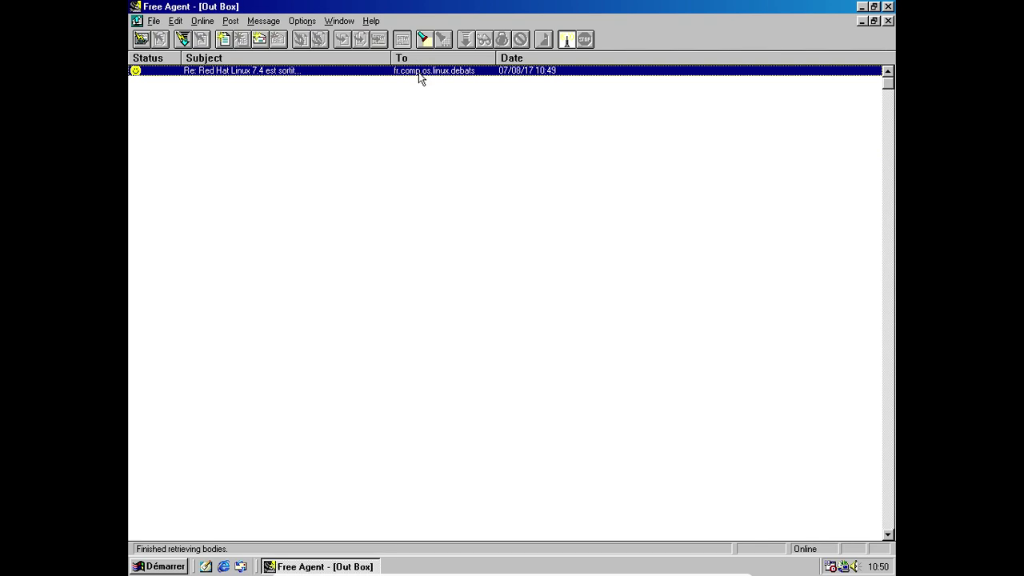
double_click(419, 72)
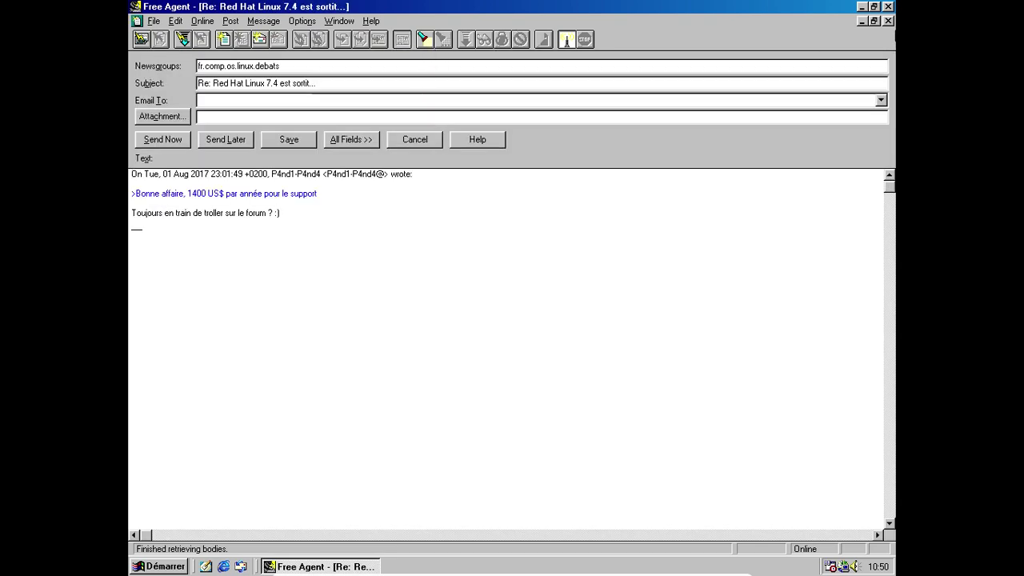
click(888, 21)
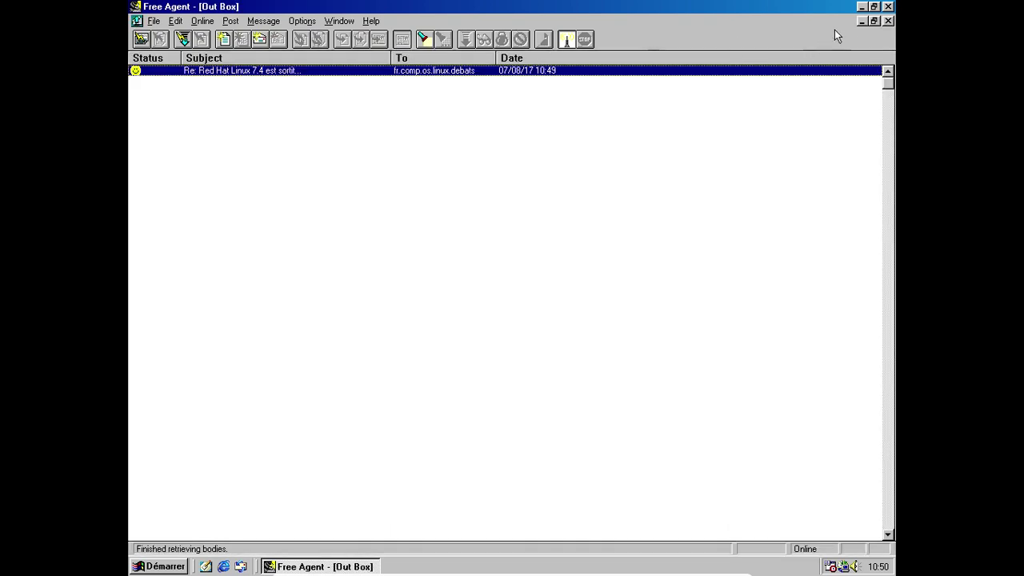
click(888, 21)
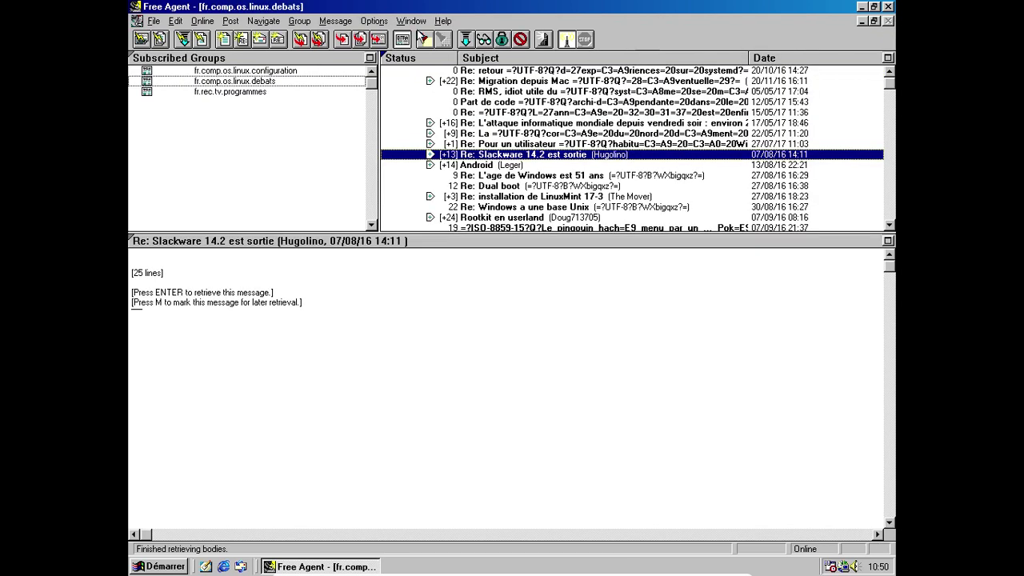
- View the newsreader's version and copyright information and close it
click(442, 21)
click(478, 126)
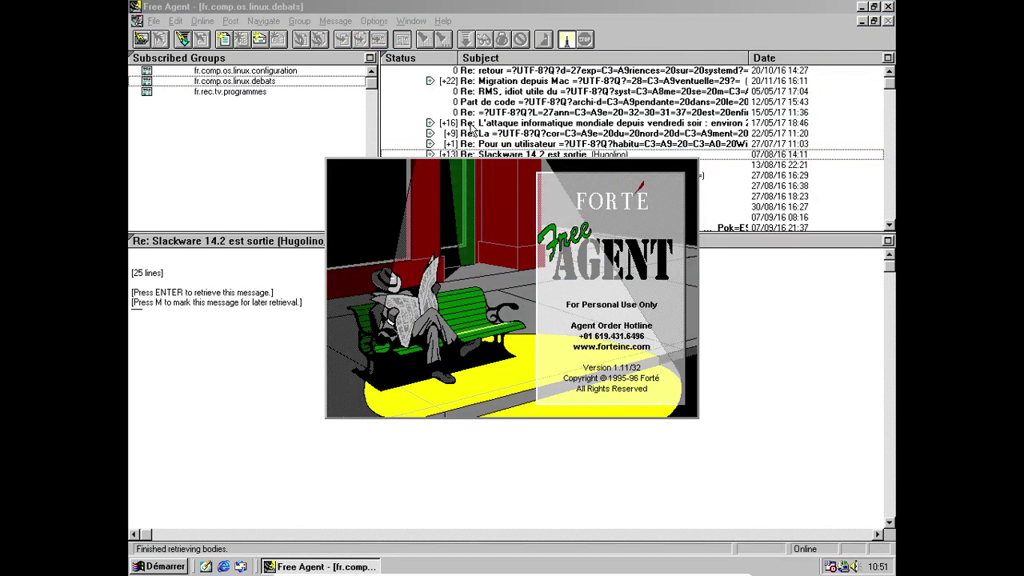
click(608, 347)
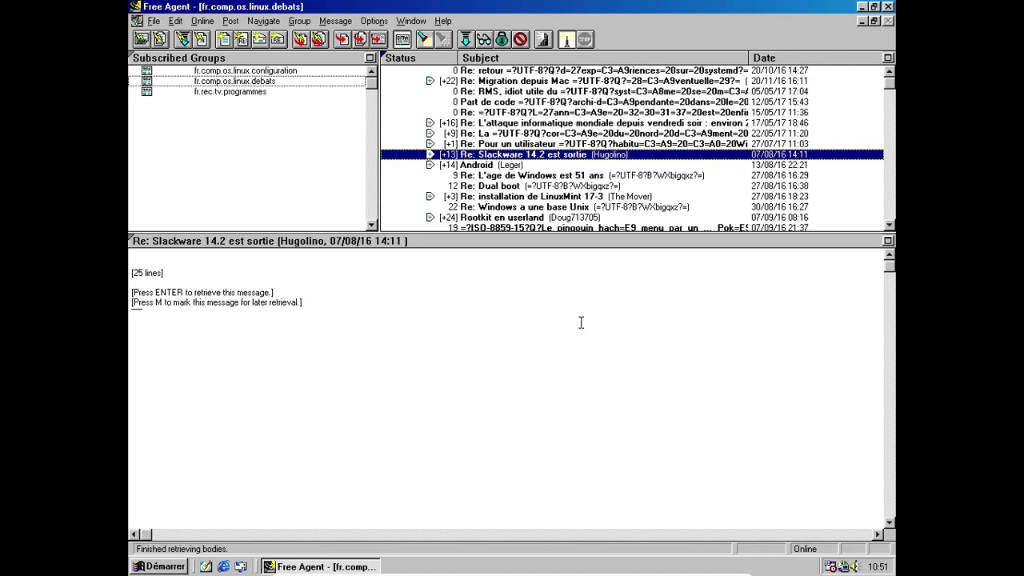
- Retrieve the body of the selected message "Re: Slackware 14.2 est sortie"
key(Return)
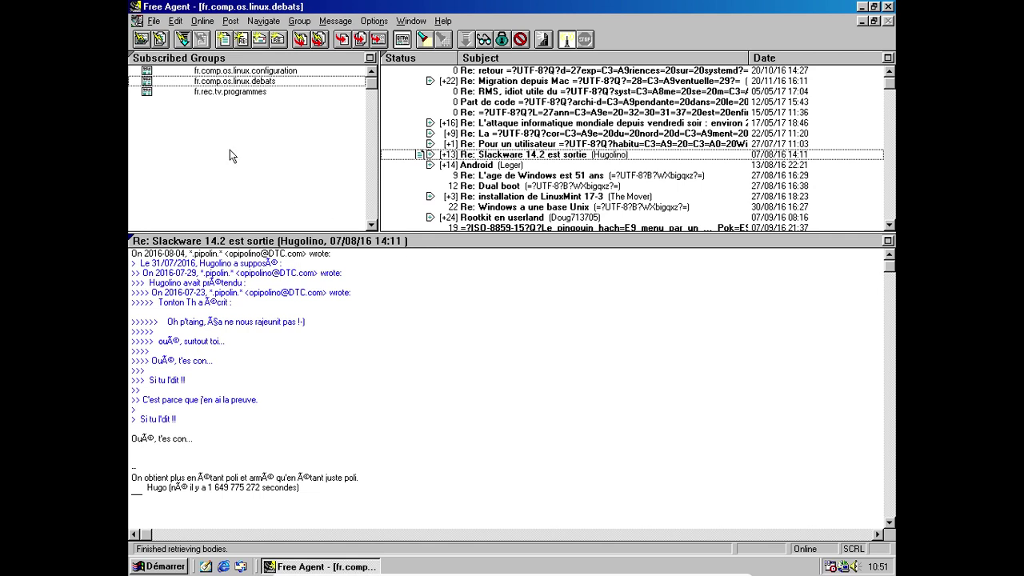
- Look through the newsreader's available commands, view the help topic on ordering Agent, and close the help
click(151, 20)
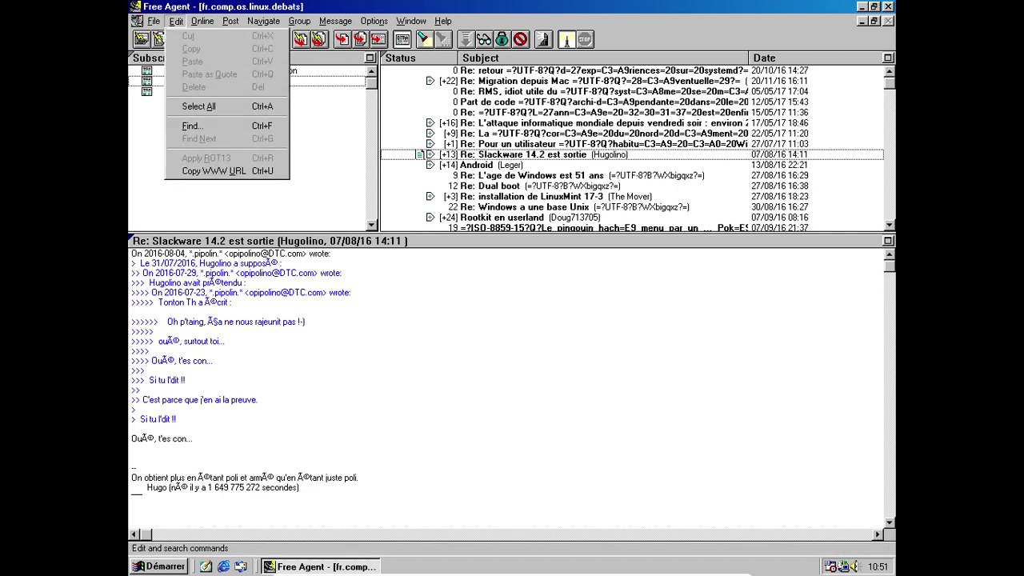
mouse_move(195, 24)
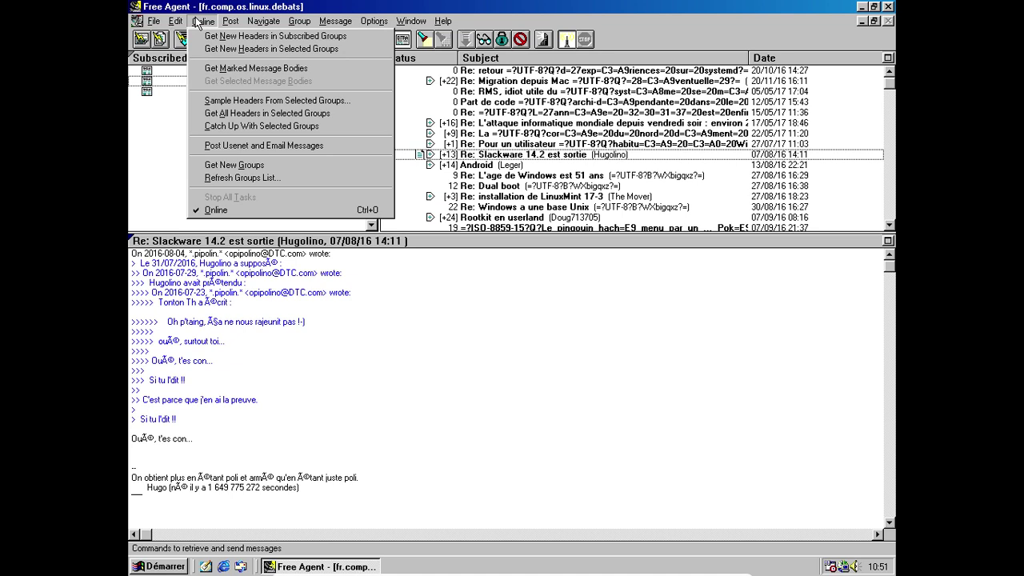
mouse_move(276, 24)
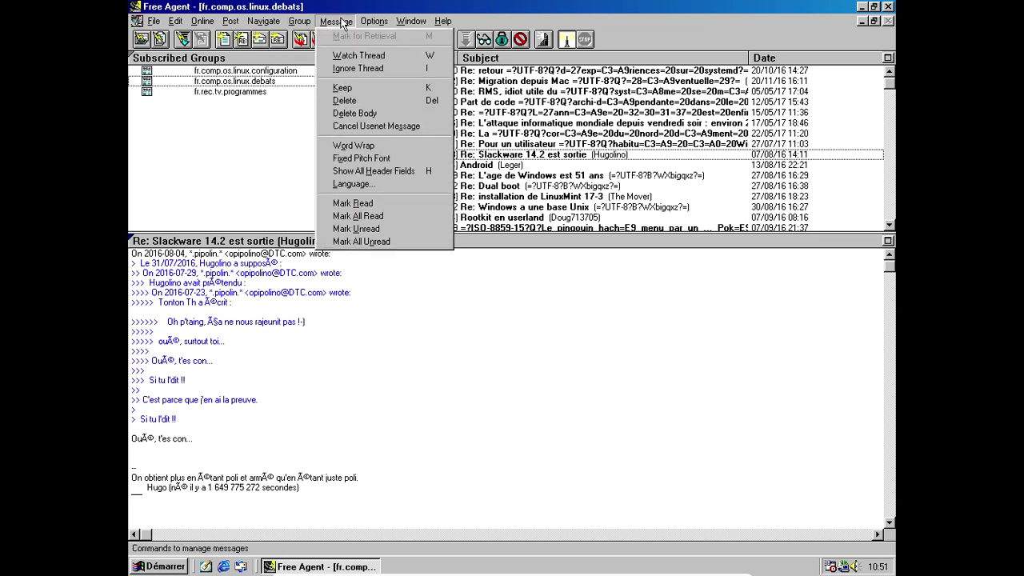
mouse_move(392, 24)
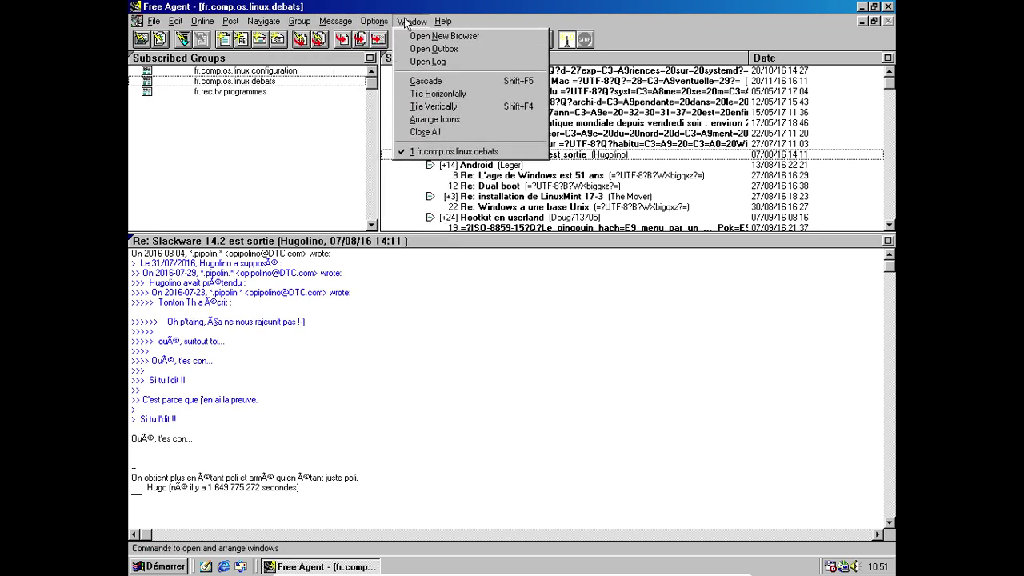
mouse_move(443, 21)
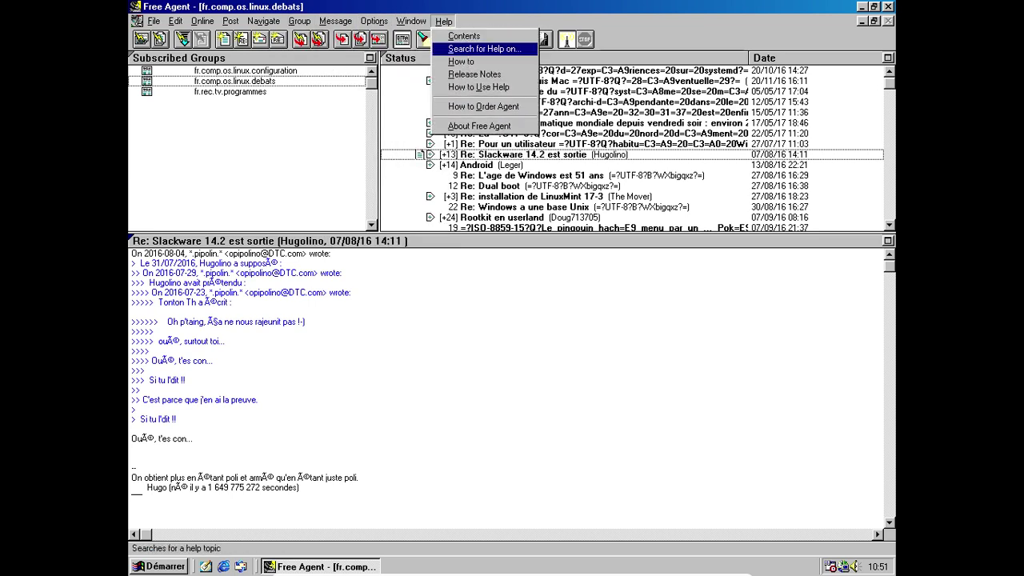
click(483, 107)
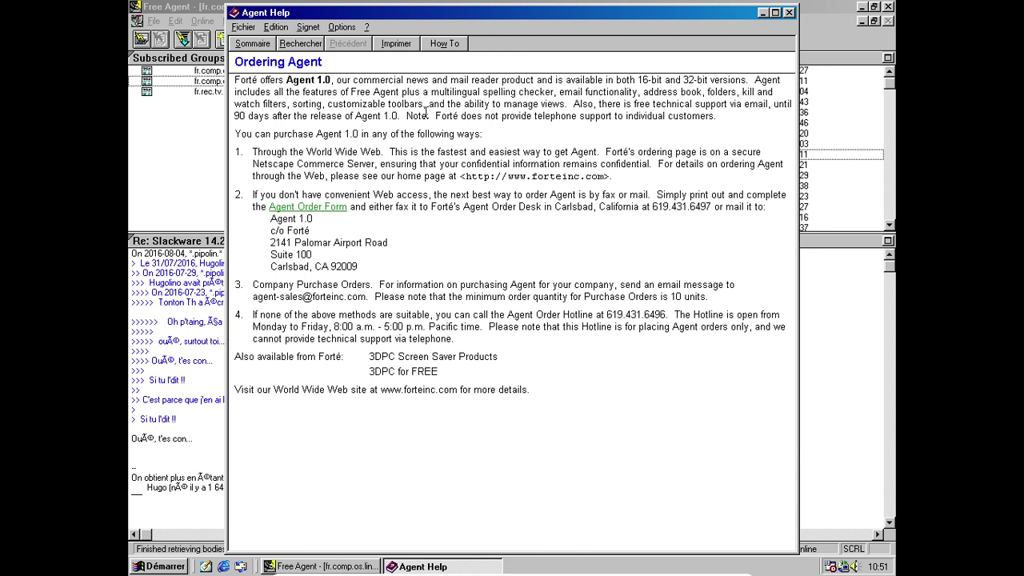
click(791, 13)
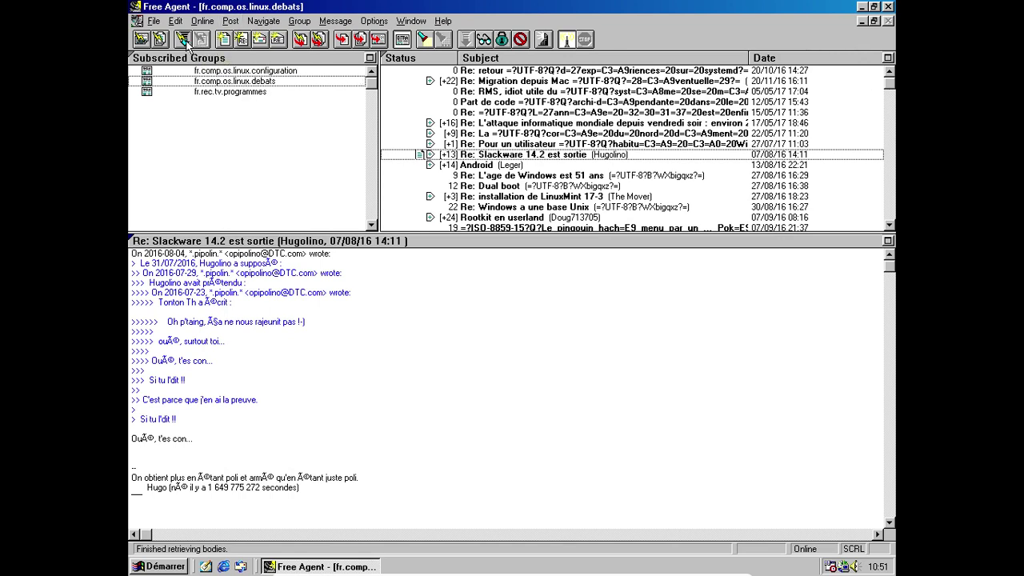
- Switch the group list to all groups and find the fr.soc.histoire newsgroup
click(140, 40)
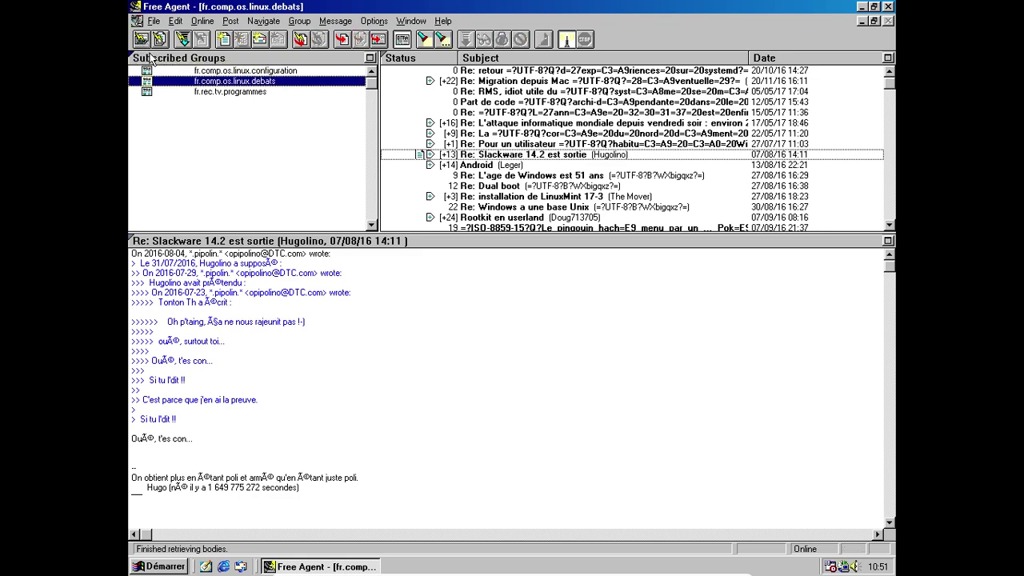
click(141, 42)
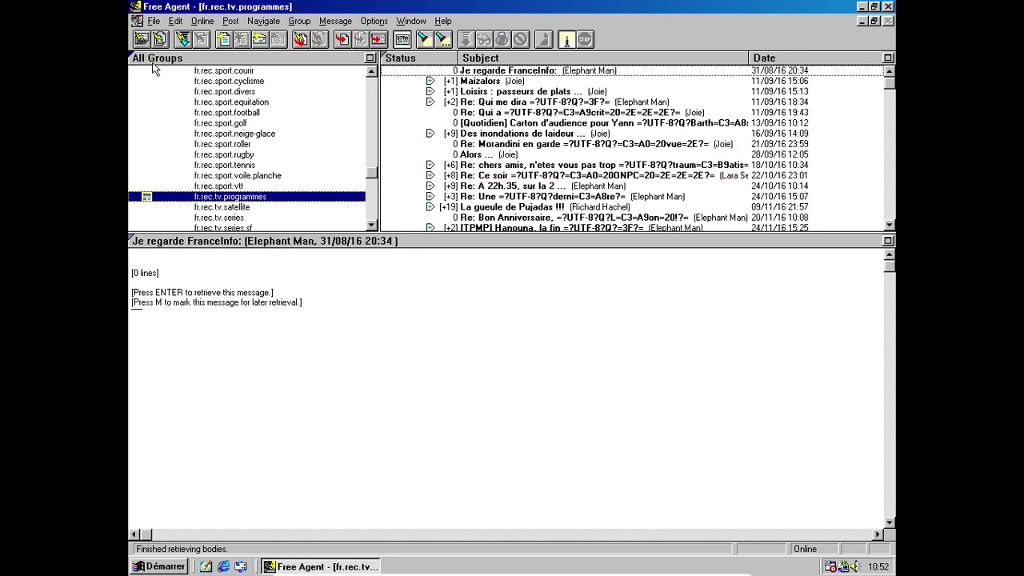
key(ctrl+f)
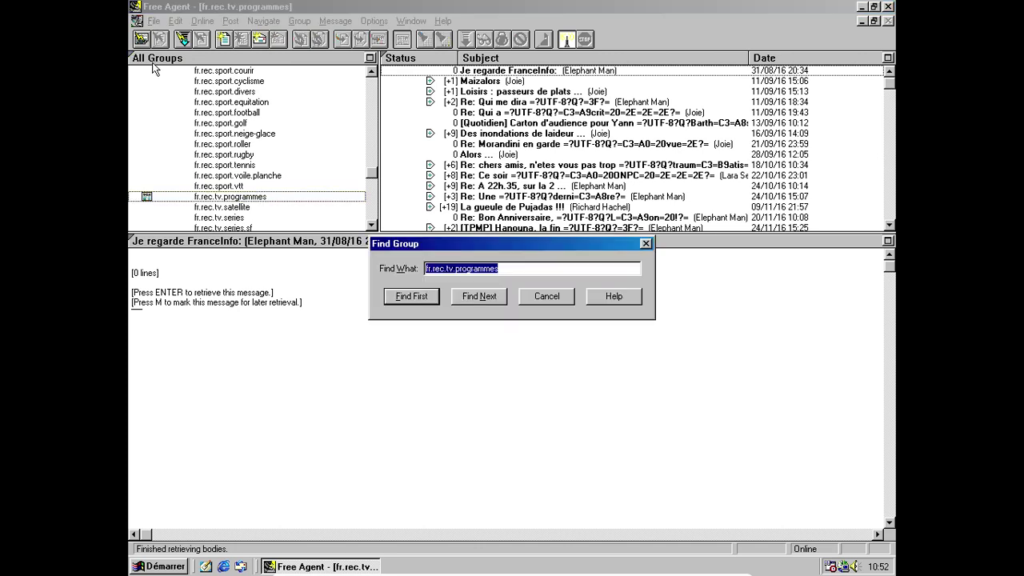
text(fr.soc/)
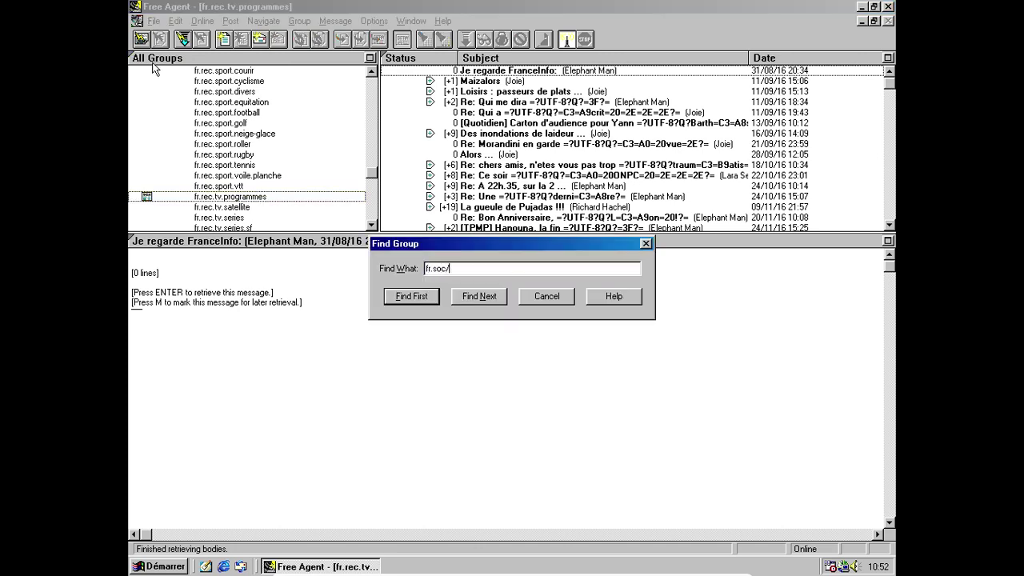
key(BackSpace)
text(.histoi)
key(Return)
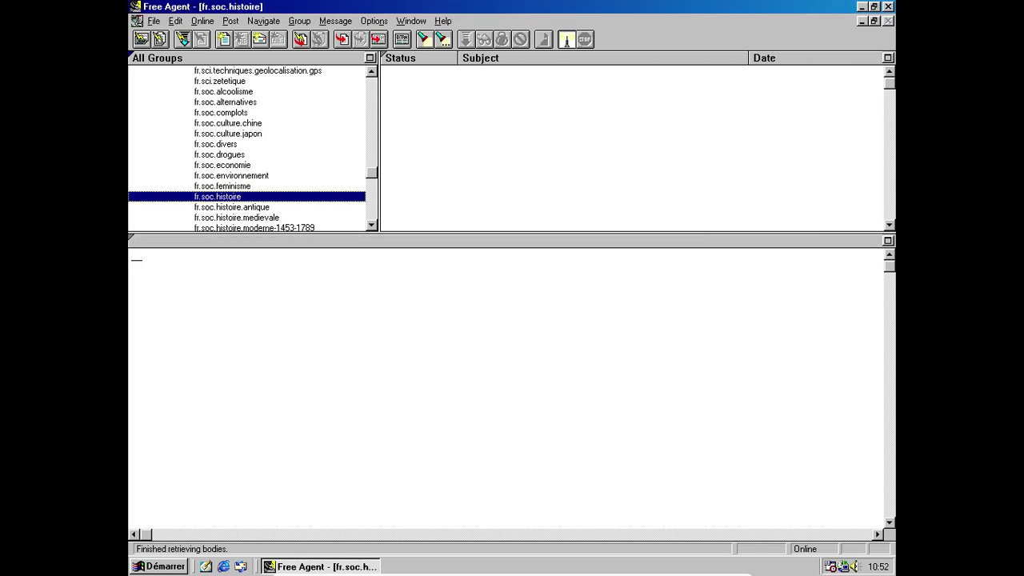